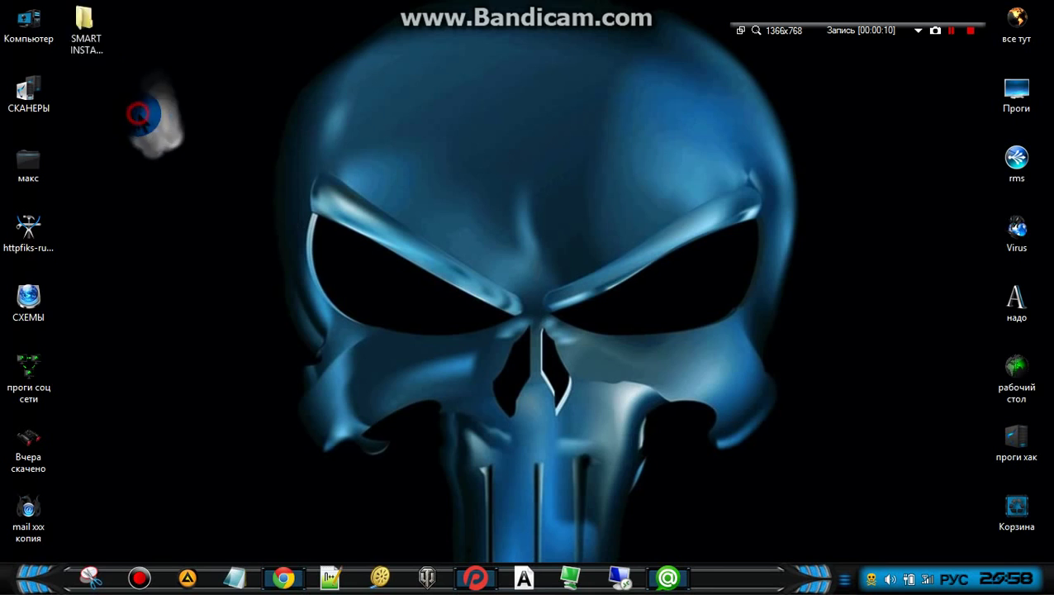
# Step: Launch SMART INSTALL MAKER.exe from the desktop's SMART INSTALL MAKERn folder and choose English as the setup language
pyautogui.doubleClick(138, 37)
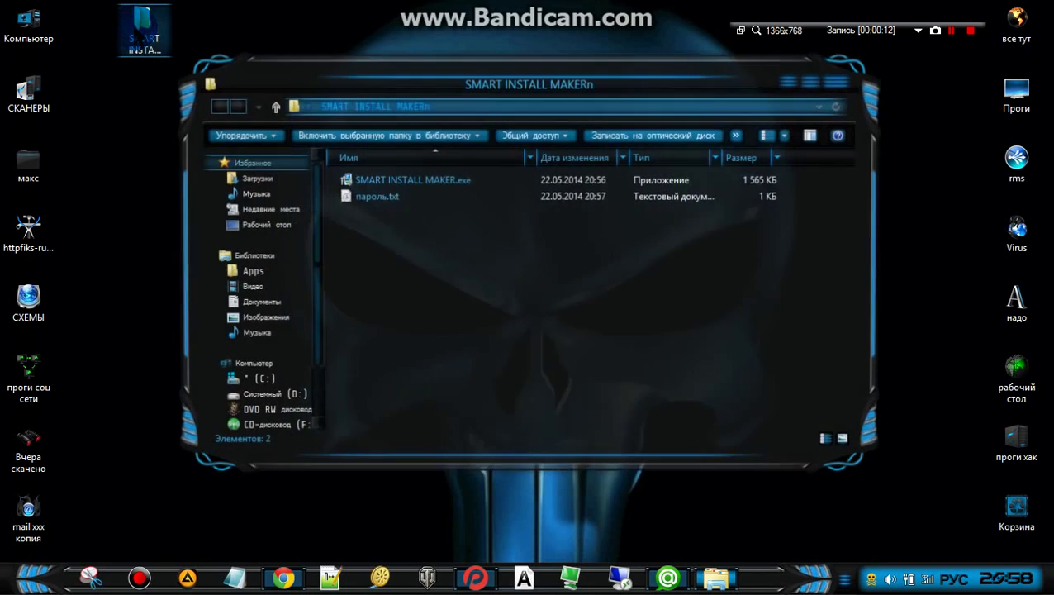
pyautogui.click(468, 183)
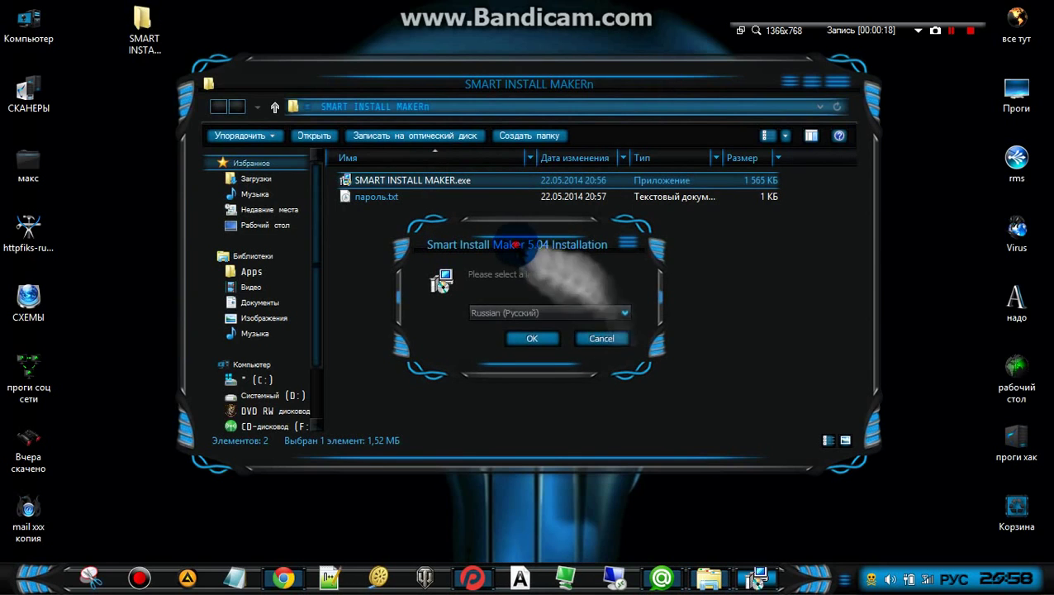
pyautogui.moveTo(514, 244); pyautogui.dragTo(757, 230)
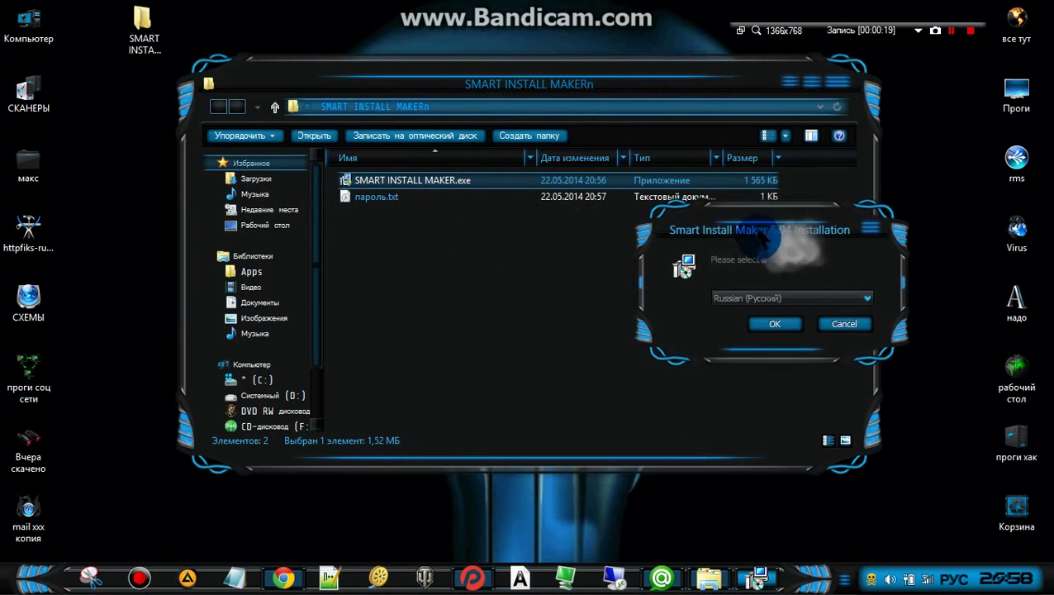
pyautogui.click(867, 299)
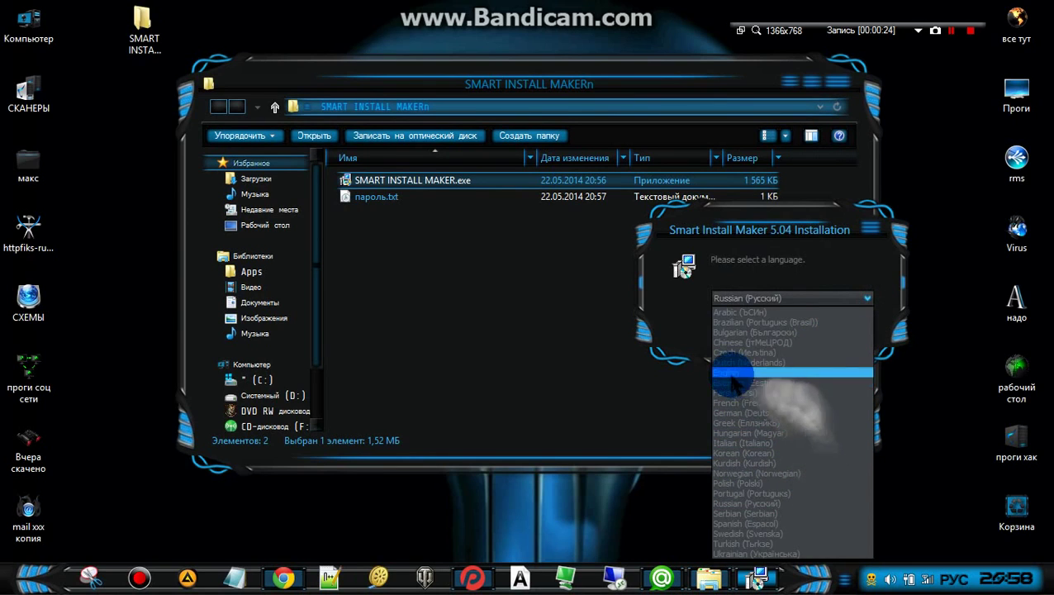
pyautogui.click(732, 373)
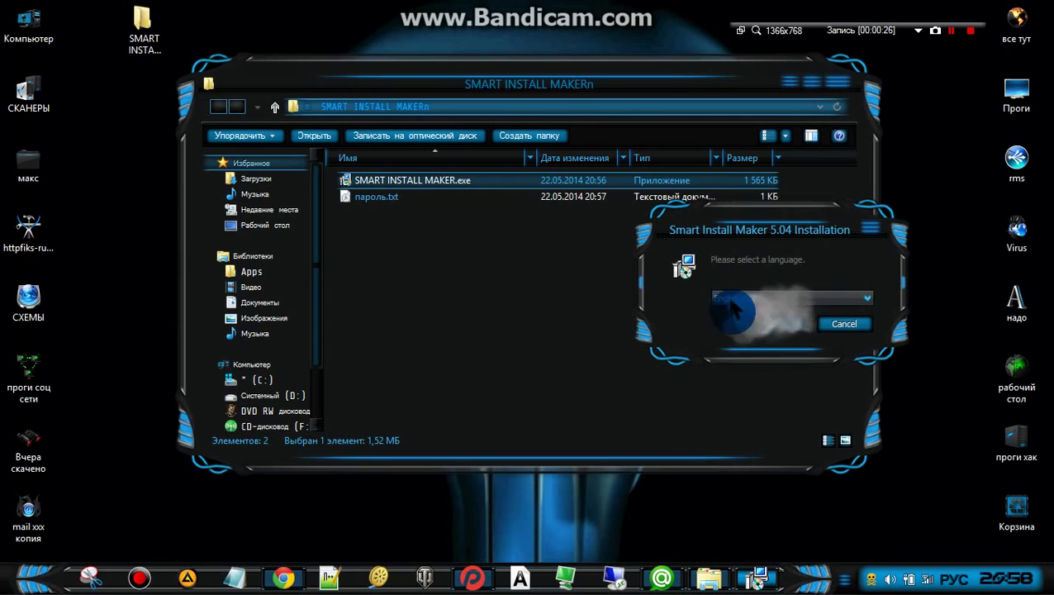
pyautogui.click(777, 326)
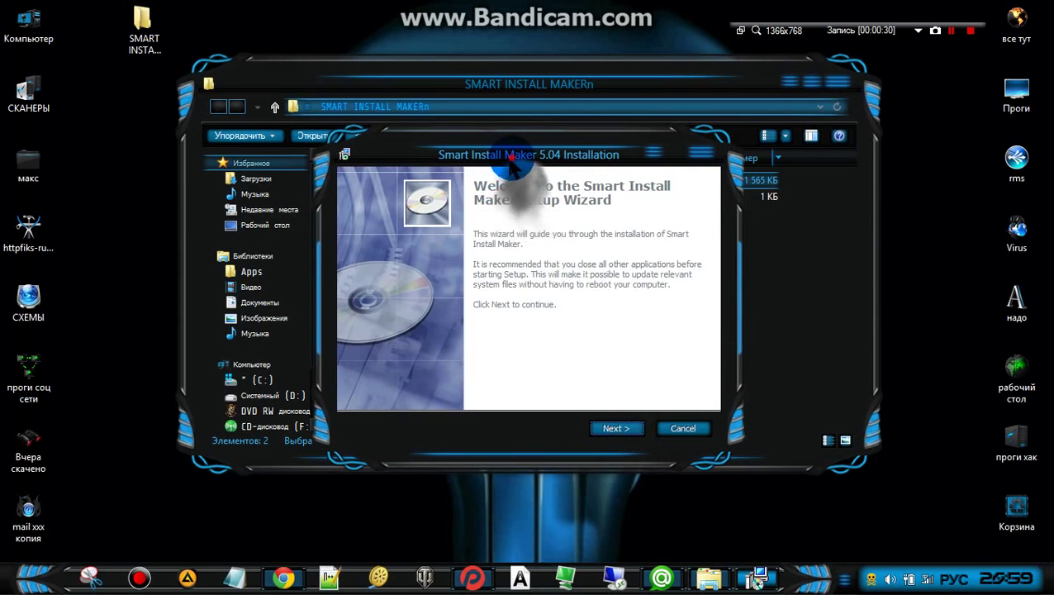
# Step: Open пароль.txt from the installer's folder and arrange its window beside the setup wizard
pyautogui.moveTo(510, 158); pyautogui.dragTo(735, 141)
pyautogui.doubleClick(404, 200)
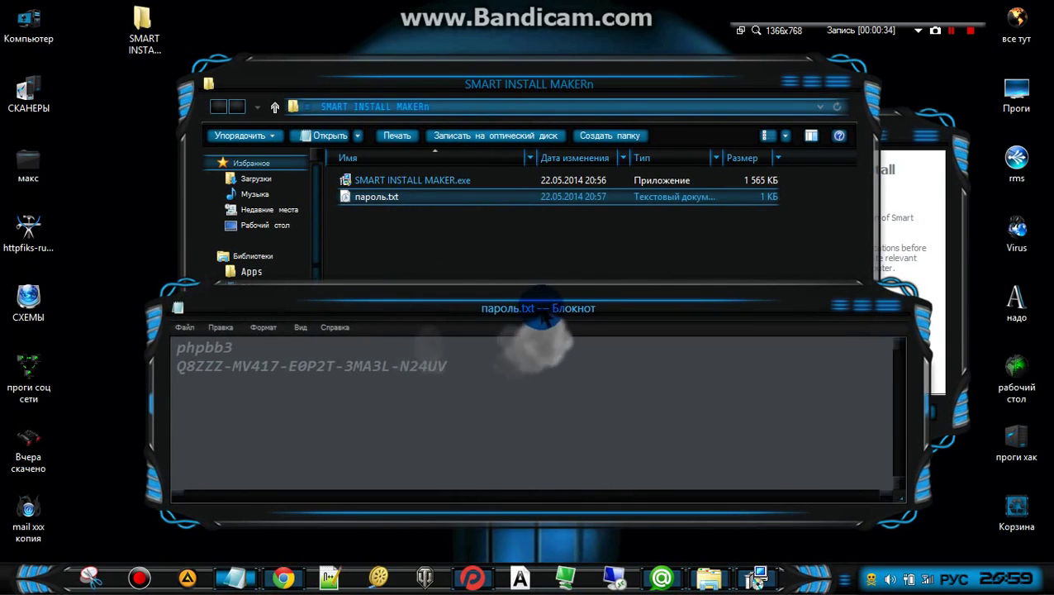
pyautogui.moveTo(538, 312); pyautogui.dragTo(468, 347)
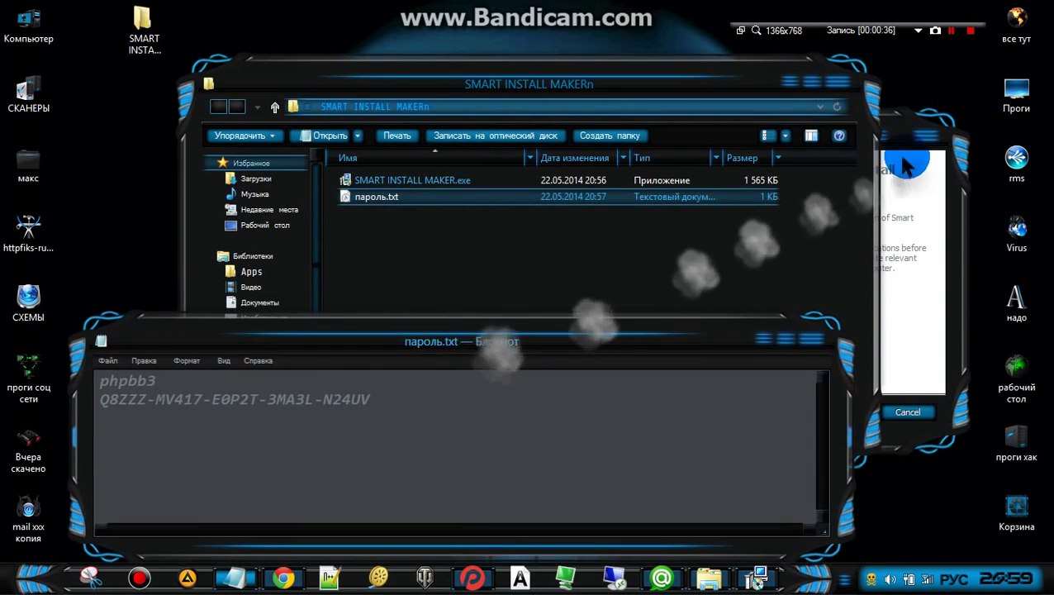
# Step: Install Smart Install Maker 5.04 by accepting the license and default settings, and finish with the program launching
pyautogui.click(921, 183)
pyautogui.click(838, 411)
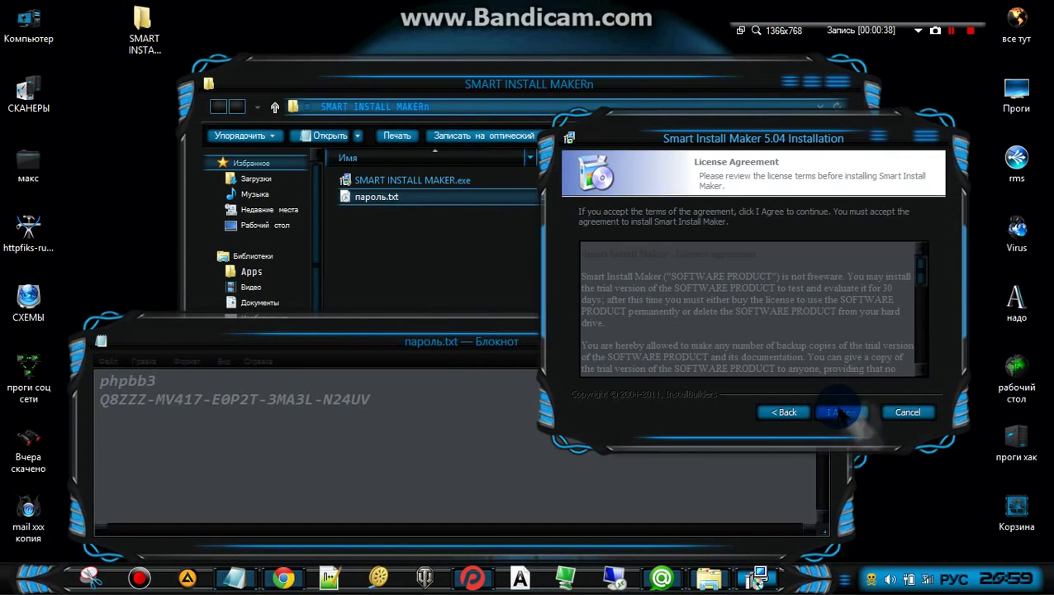
pyautogui.click(838, 412)
pyautogui.click(837, 411)
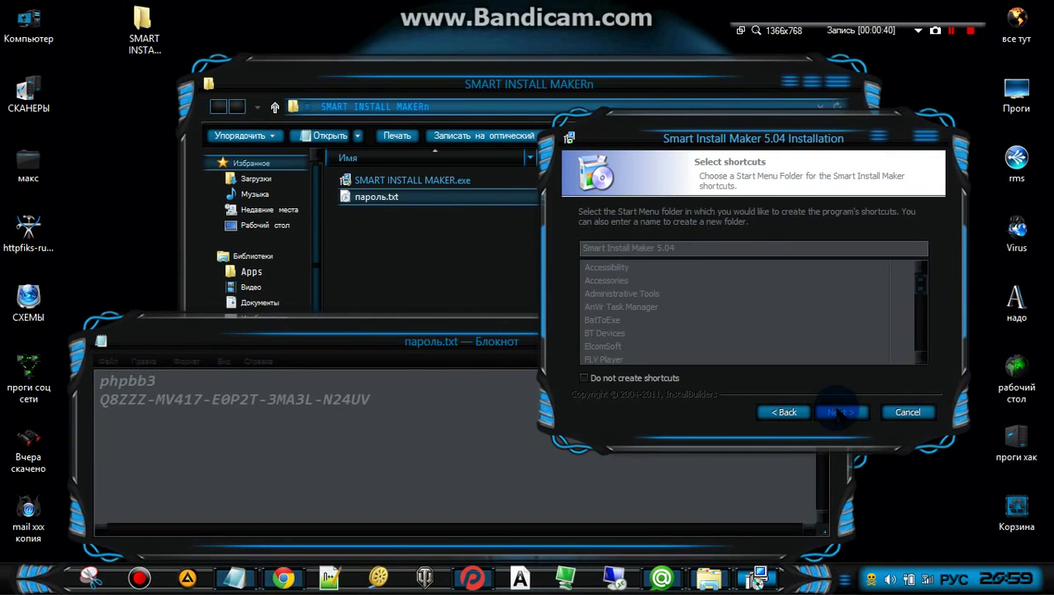
pyautogui.click(838, 412)
pyautogui.click(834, 412)
pyautogui.click(839, 412)
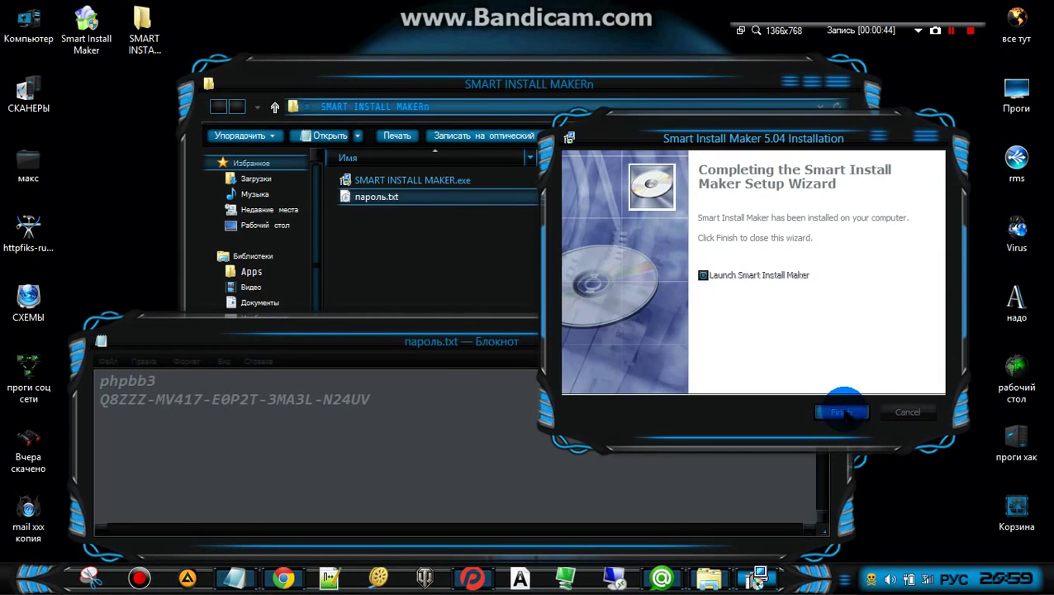
pyautogui.click(841, 411)
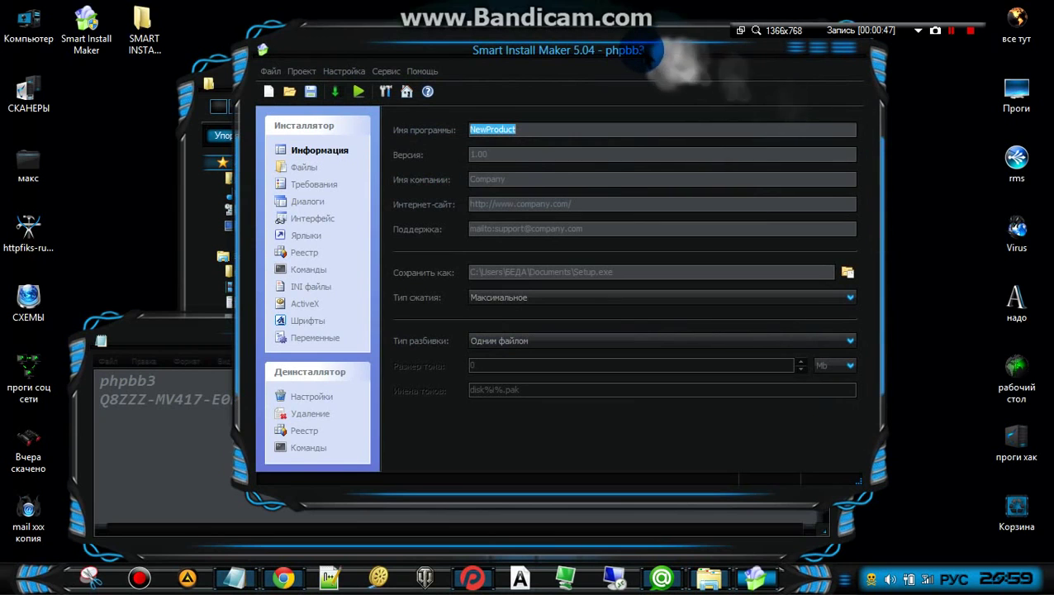
# Step: Close the installer's folder window and switch the Smart Install Maker interface language to English
pyautogui.moveTo(661, 66); pyautogui.dragTo(685, 162)
pyautogui.click(839, 83)
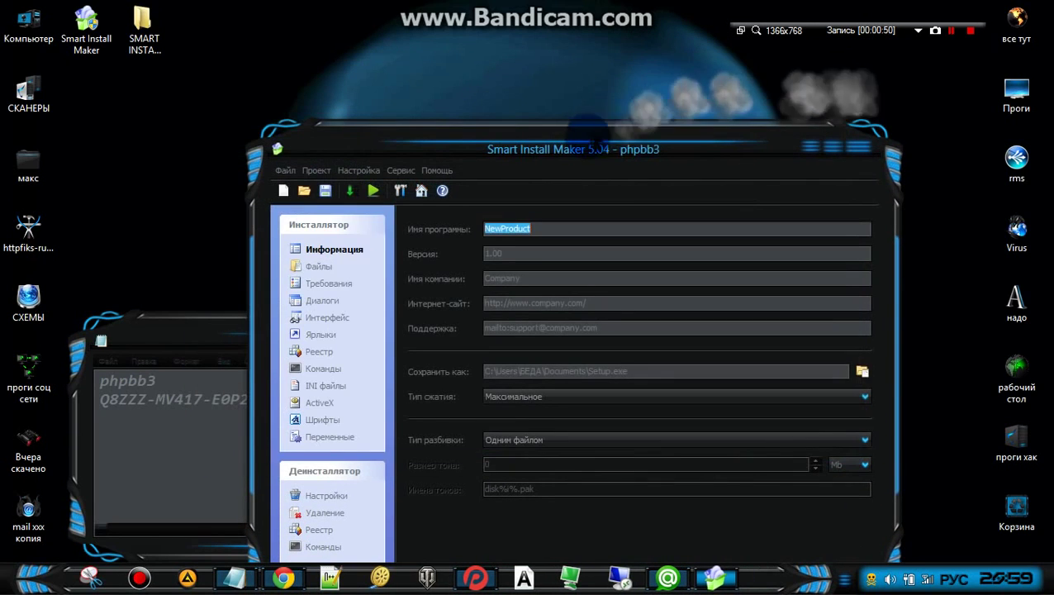
pyautogui.moveTo(580, 101); pyautogui.dragTo(600, 74)
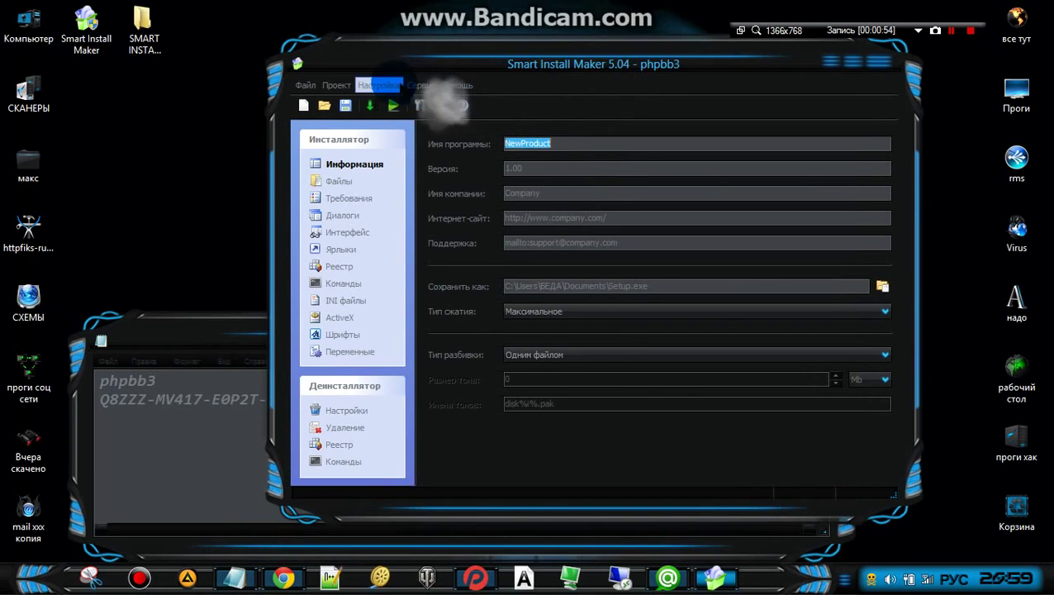
pyautogui.moveTo(417, 122)
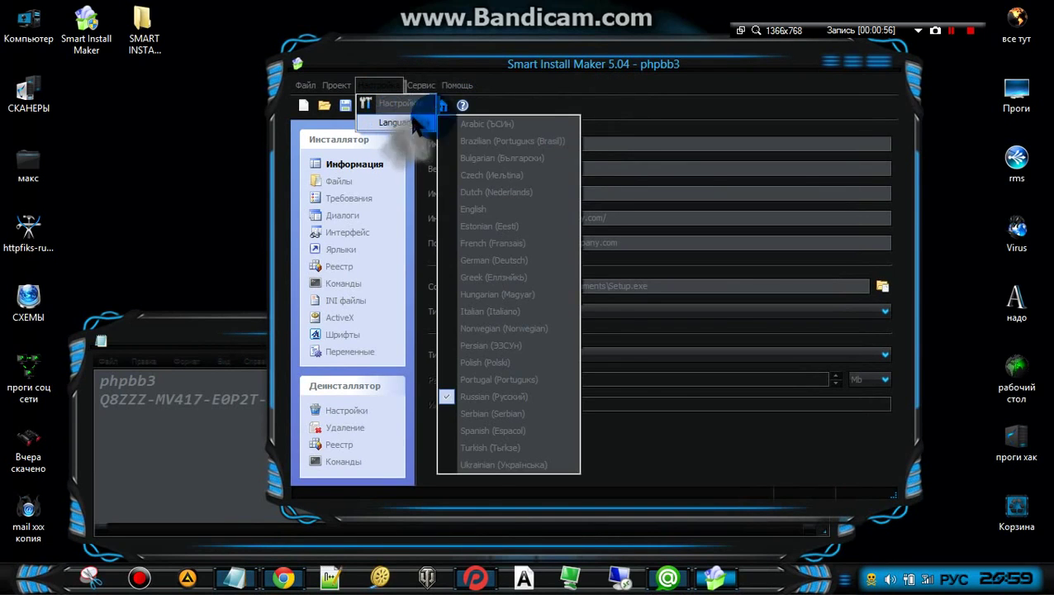
pyautogui.click(488, 209)
# Step: Open the license key form and copy the user name from пароль.txt into the User name field
pyautogui.click(444, 85)
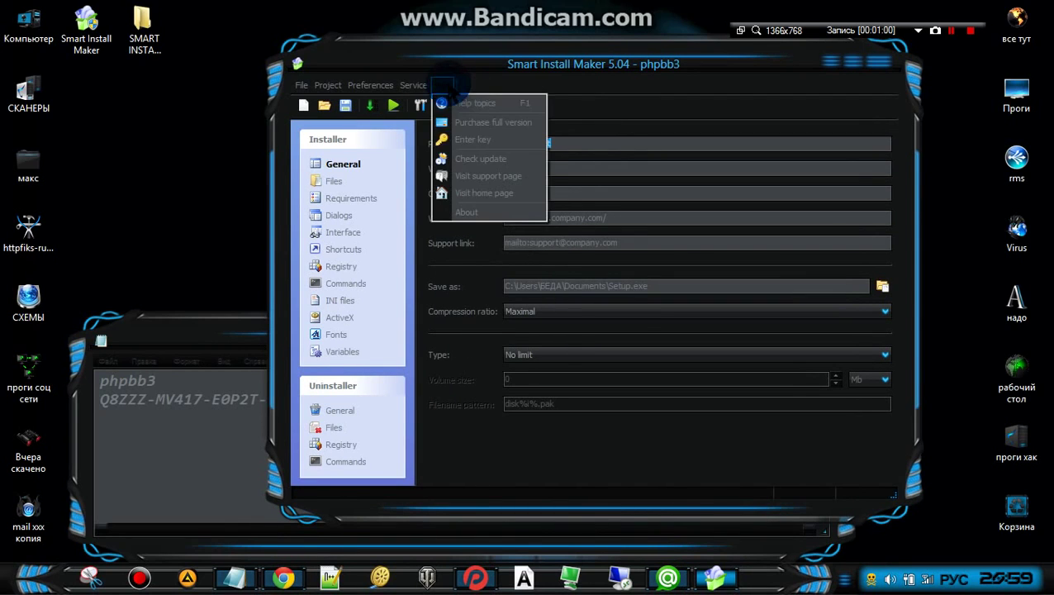
pyautogui.click(456, 140)
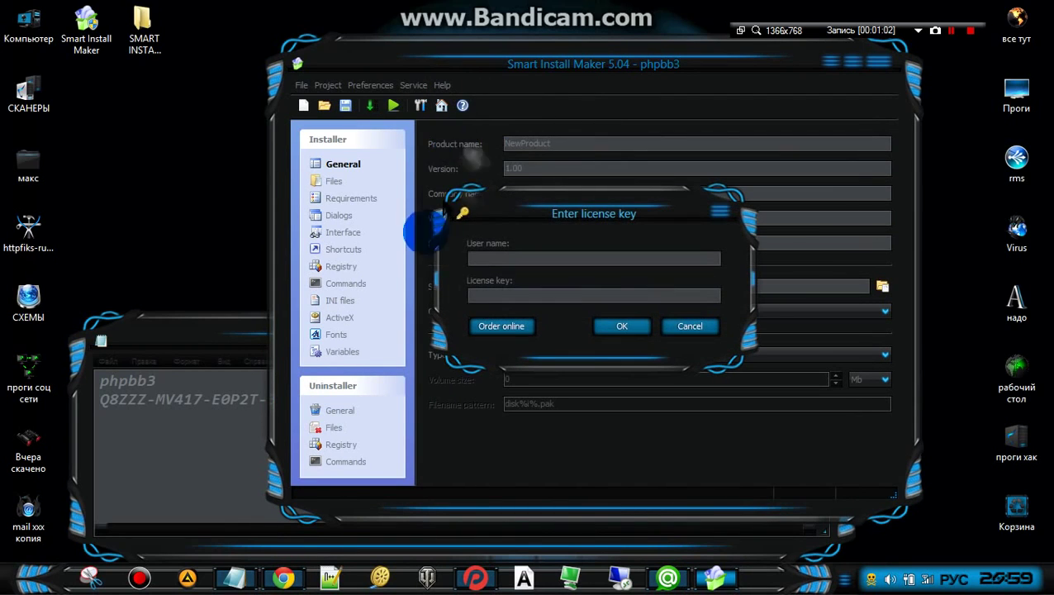
pyautogui.click(167, 382)
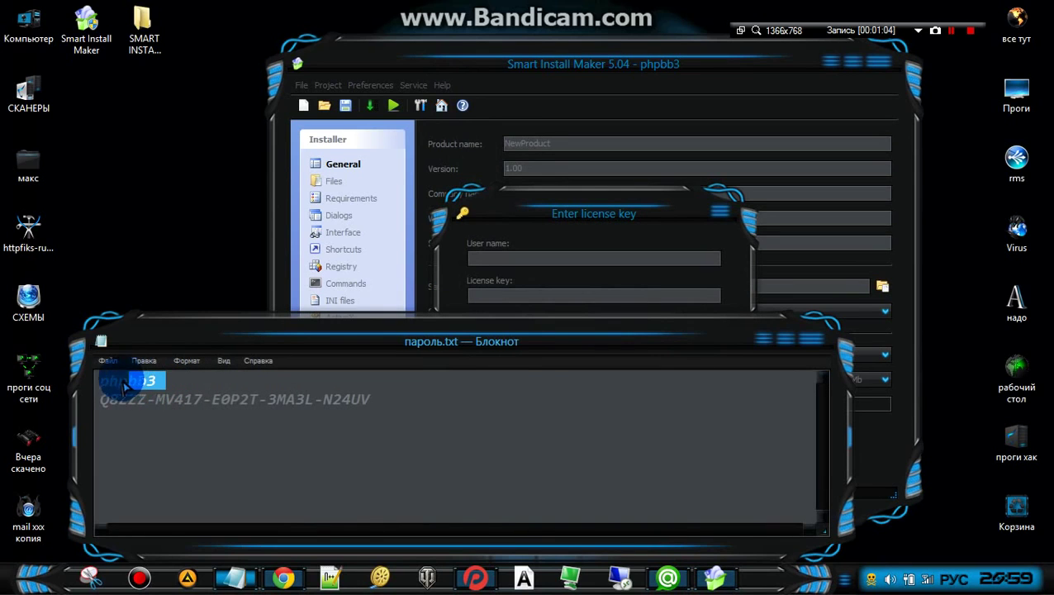
pyautogui.rightClick(147, 384)
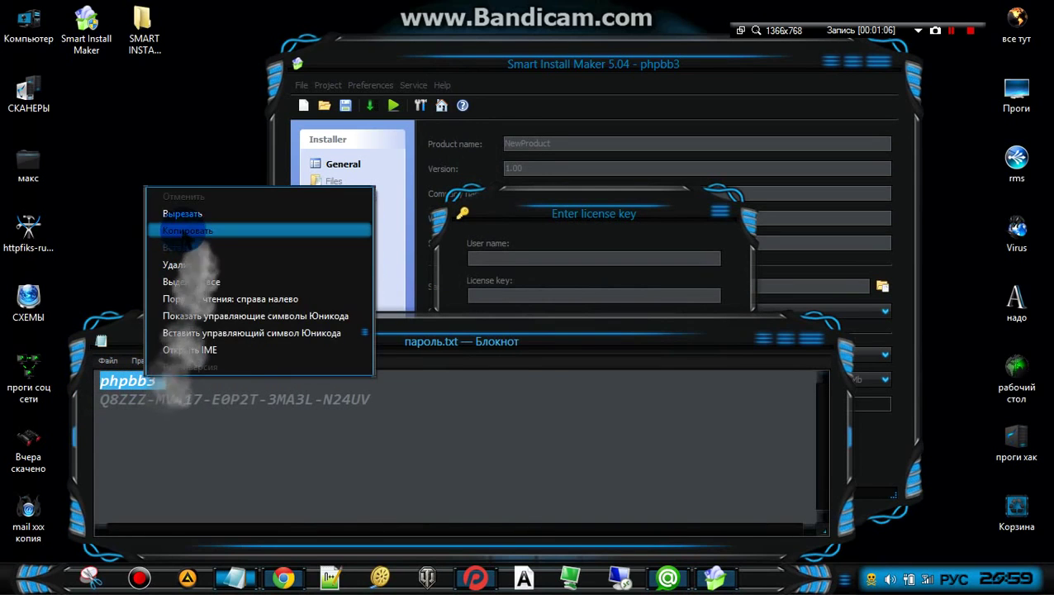
pyautogui.click(192, 231)
pyautogui.click(477, 261)
pyautogui.rightClick(480, 261)
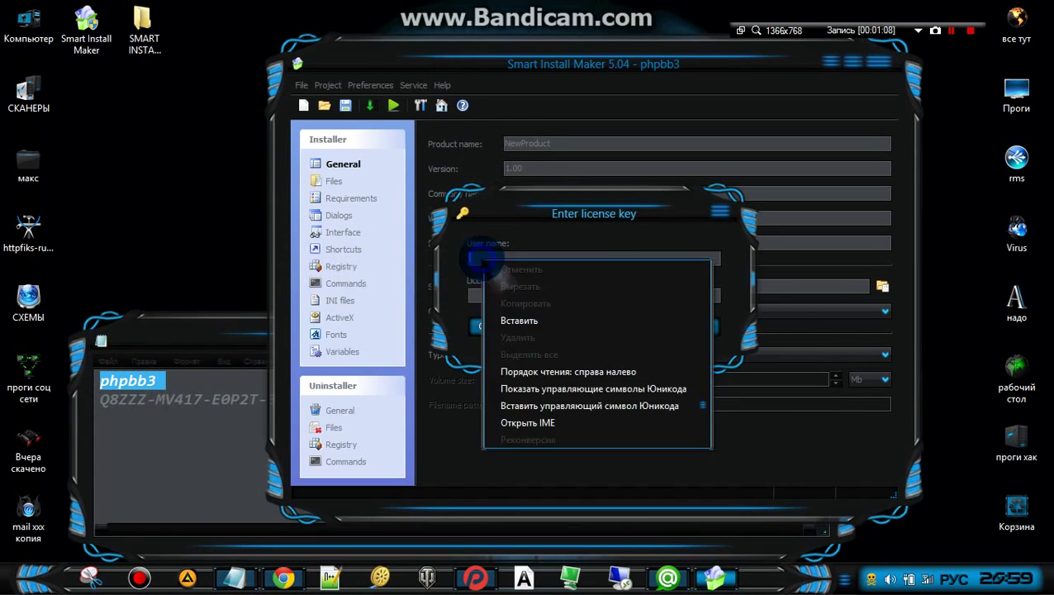
pyautogui.click(519, 321)
# Step: Copy the license key from пароль.txt into the License key field and register the program
pyautogui.click(259, 413)
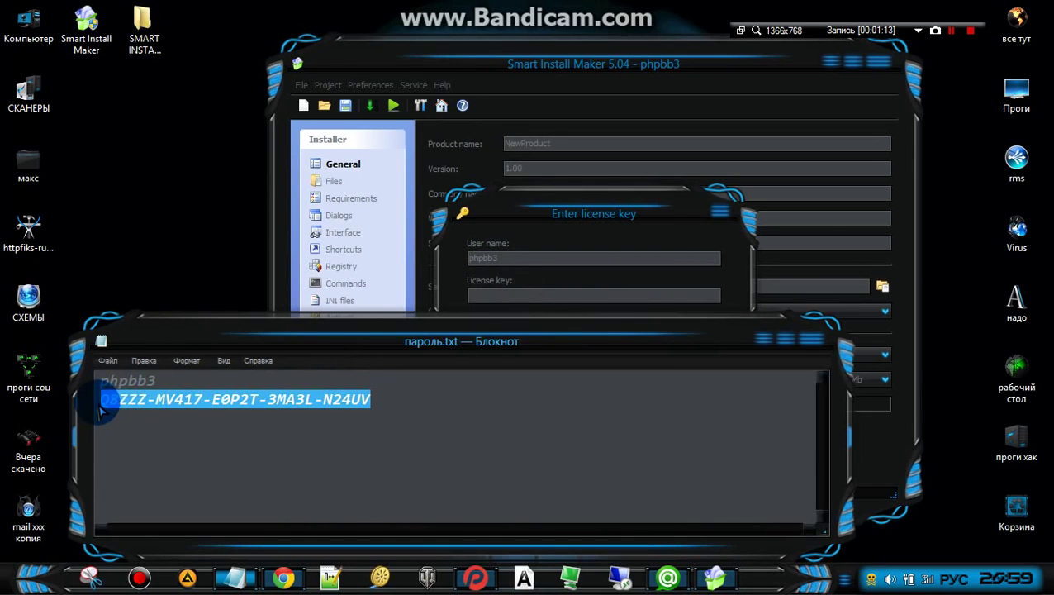
pyautogui.rightClick(211, 402)
pyautogui.click(247, 245)
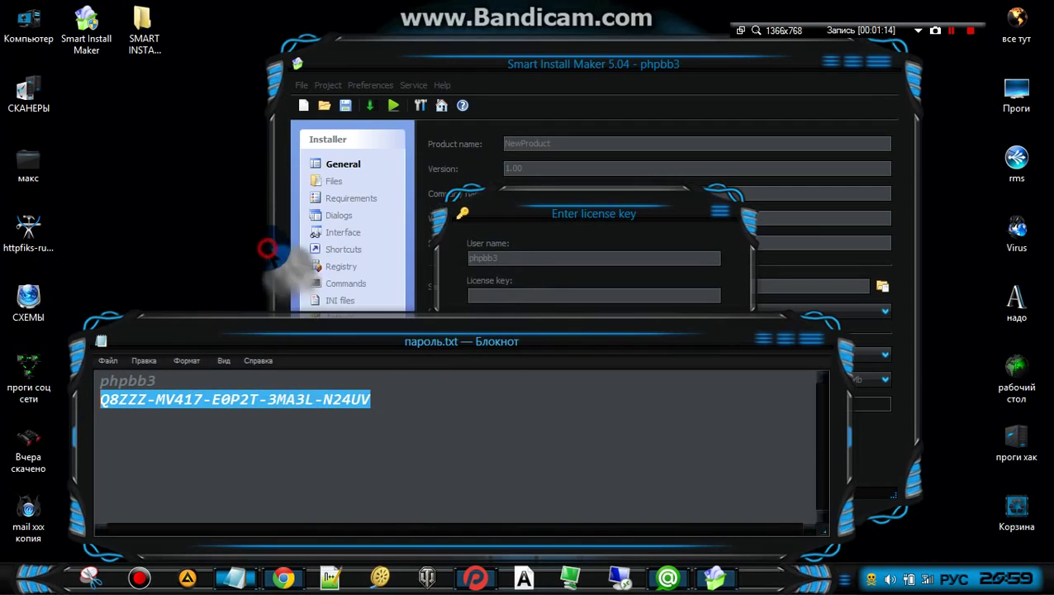
pyautogui.click(507, 299)
pyautogui.rightClick(507, 297)
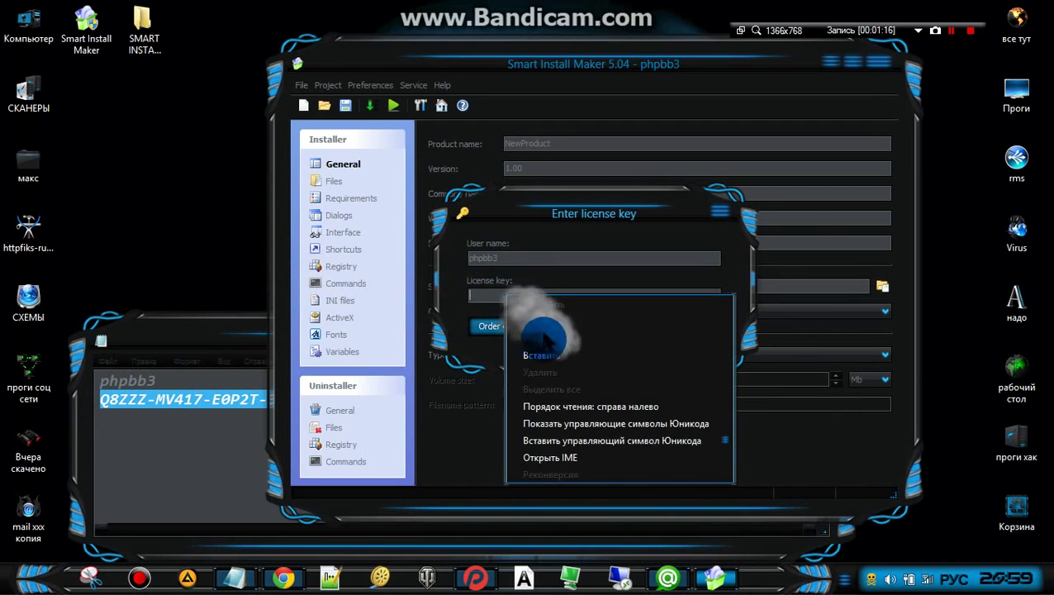
pyautogui.click(541, 355)
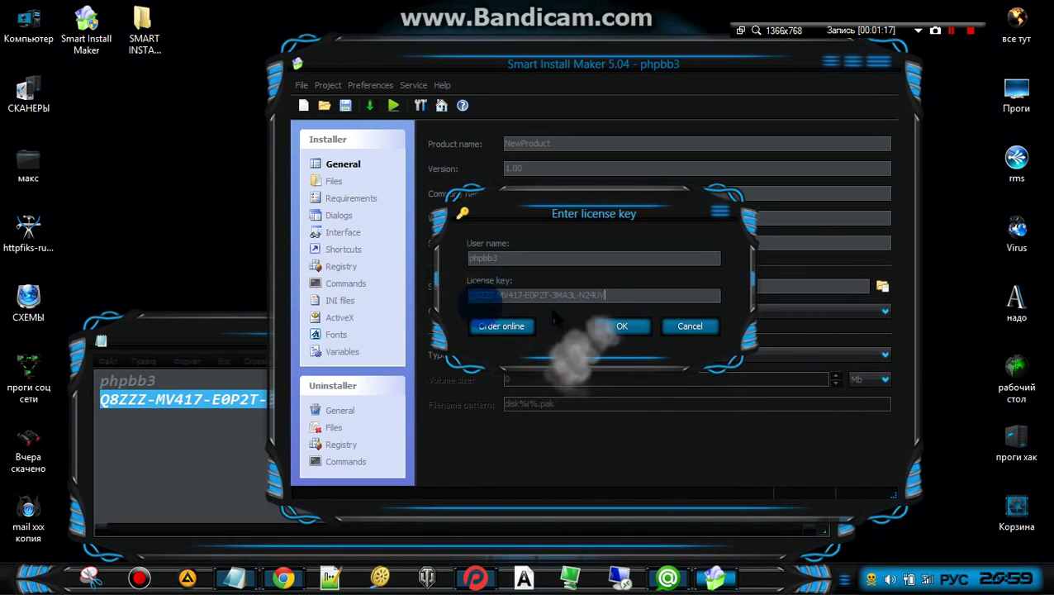
pyautogui.click(621, 327)
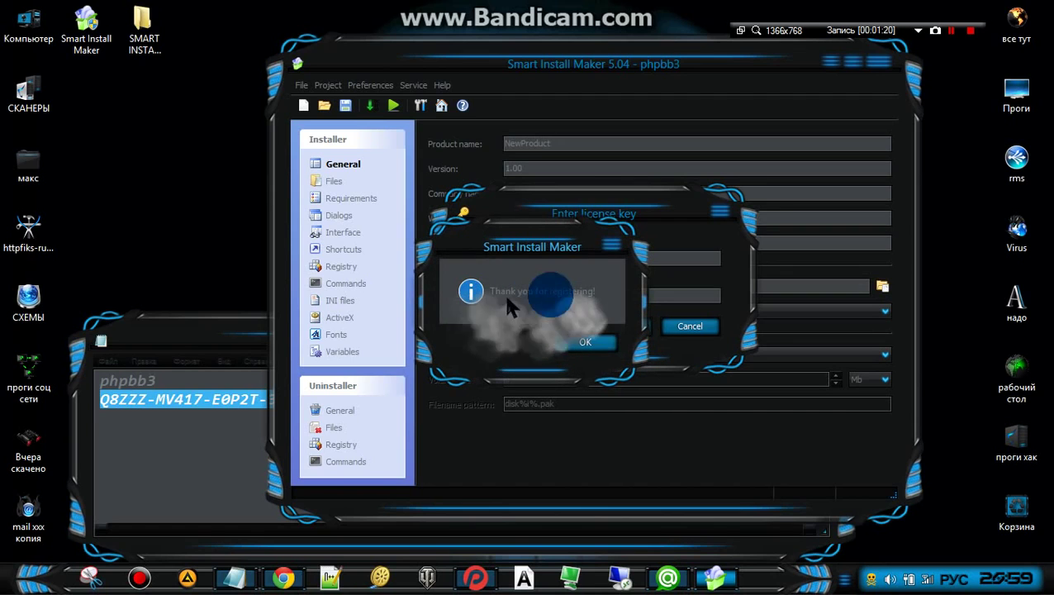
pyautogui.click(593, 344)
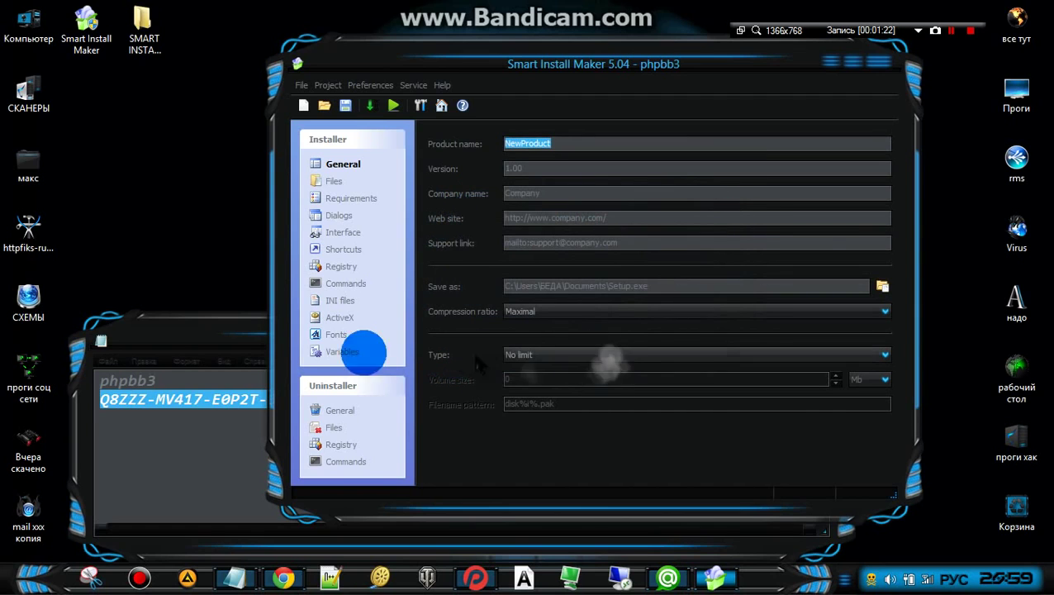
# Step: Close пароль.txt and reposition the Smart Install Maker window on the desktop
pyautogui.click(236, 339)
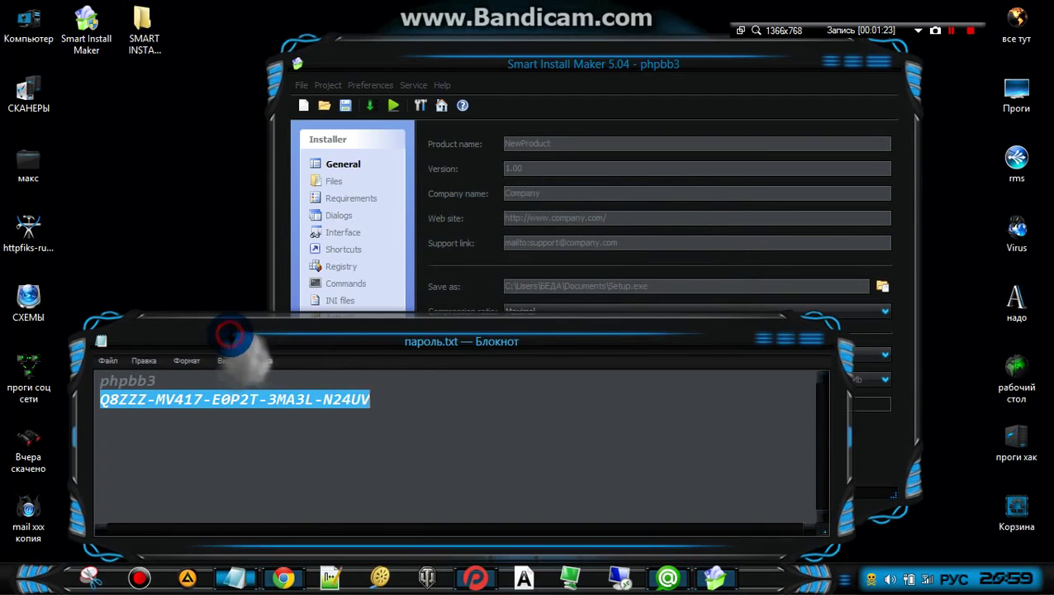
pyautogui.click(809, 339)
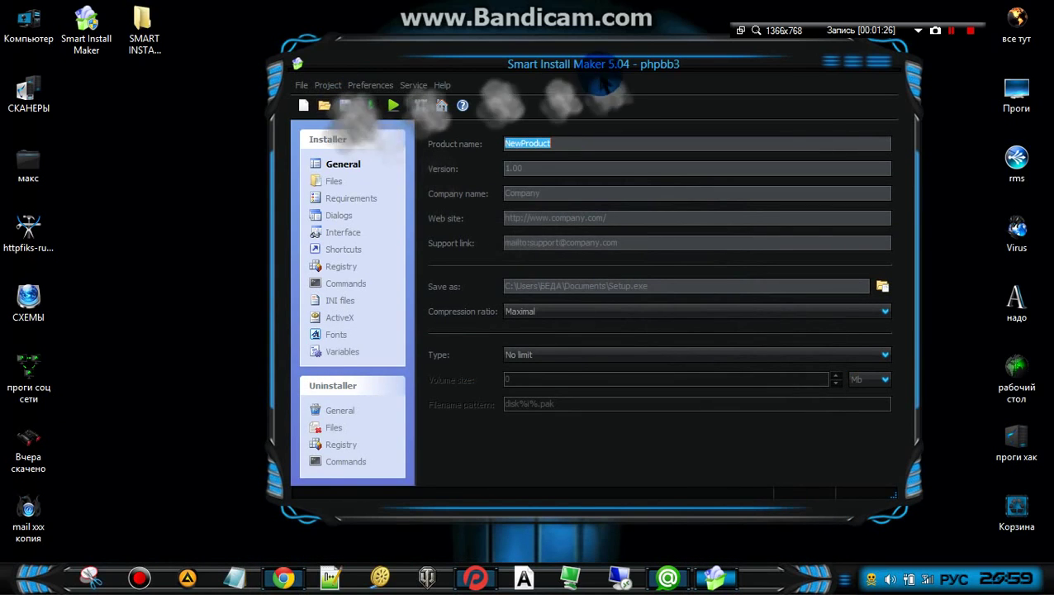
pyautogui.moveTo(608, 66); pyautogui.dragTo(537, 52)
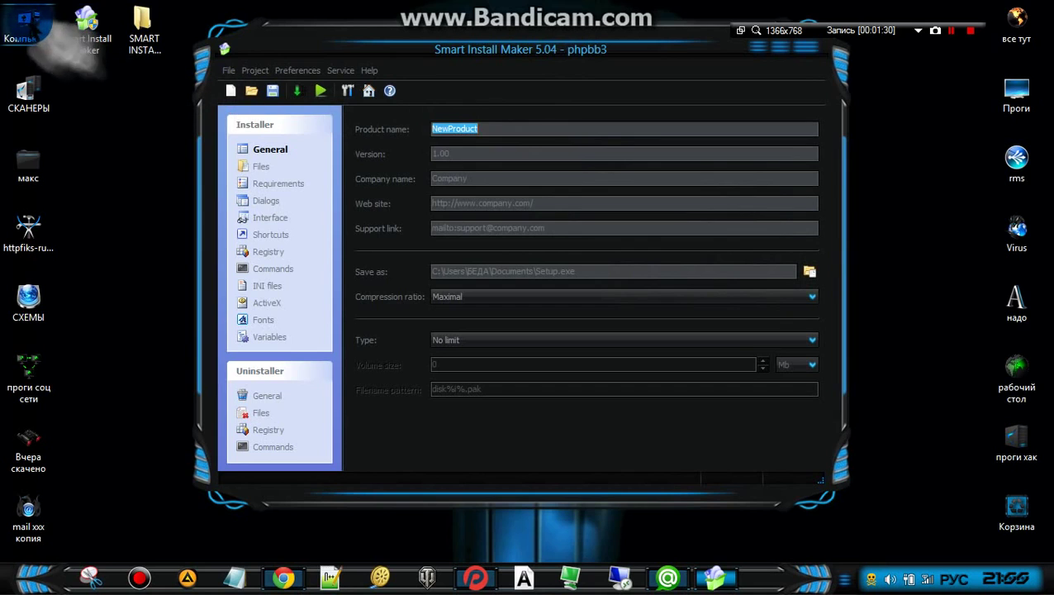
# Step: Put Snowflakes.exe from the root of drive C: onto the desktop and close the drive's window
pyautogui.click(27, 22)
pyautogui.doubleClick(27, 22)
pyautogui.doubleClick(459, 207)
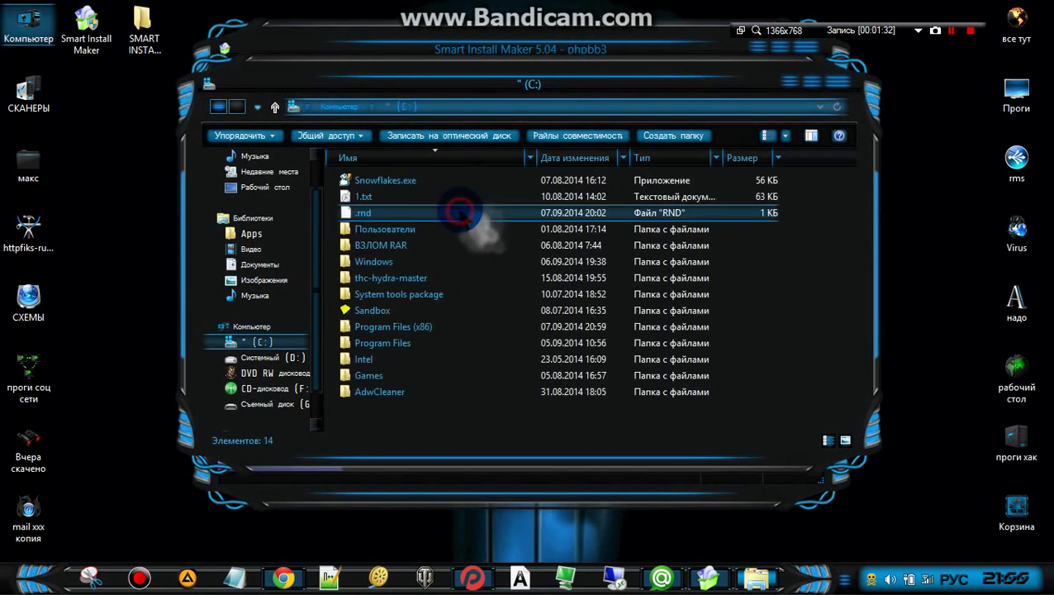
pyautogui.rightClick(365, 181)
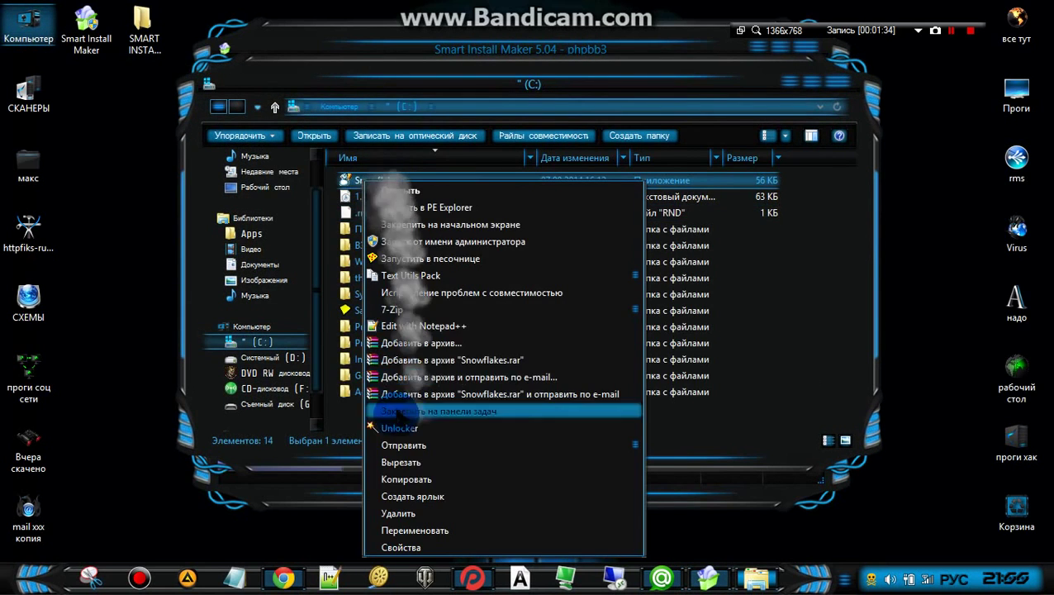
pyautogui.click(392, 462)
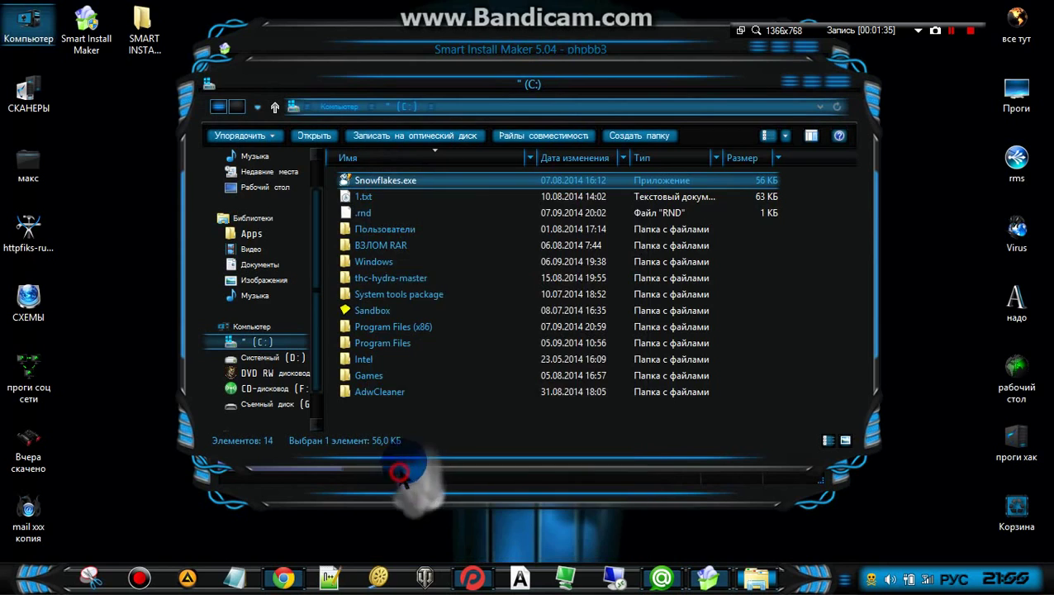
pyautogui.click(839, 81)
pyautogui.rightClick(123, 152)
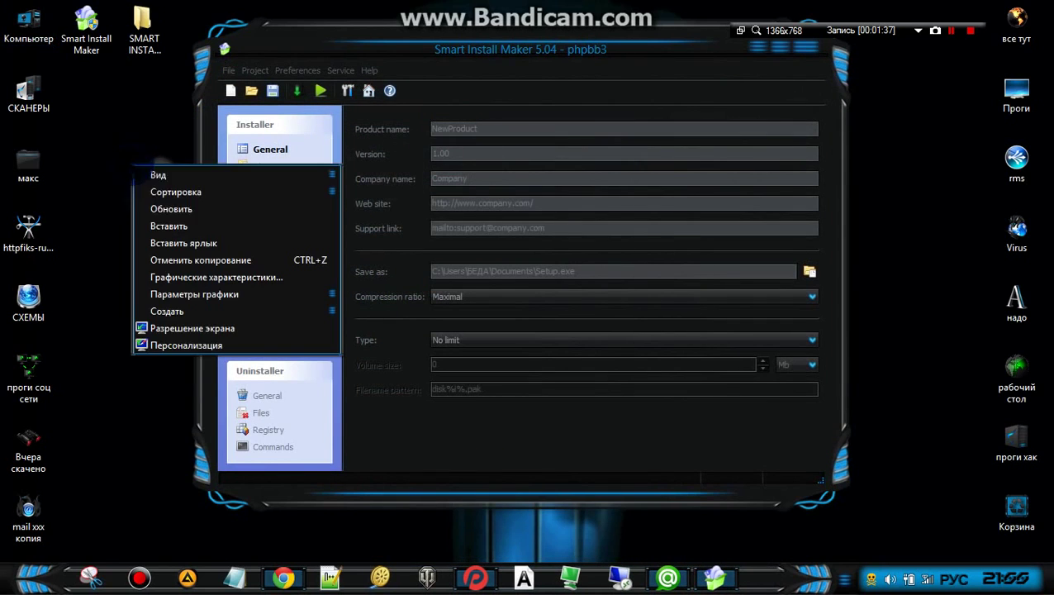
pyautogui.click(139, 226)
# Step: Delete the SMART INSTALL MAKERn folder from the desktop
pyautogui.rightClick(144, 30)
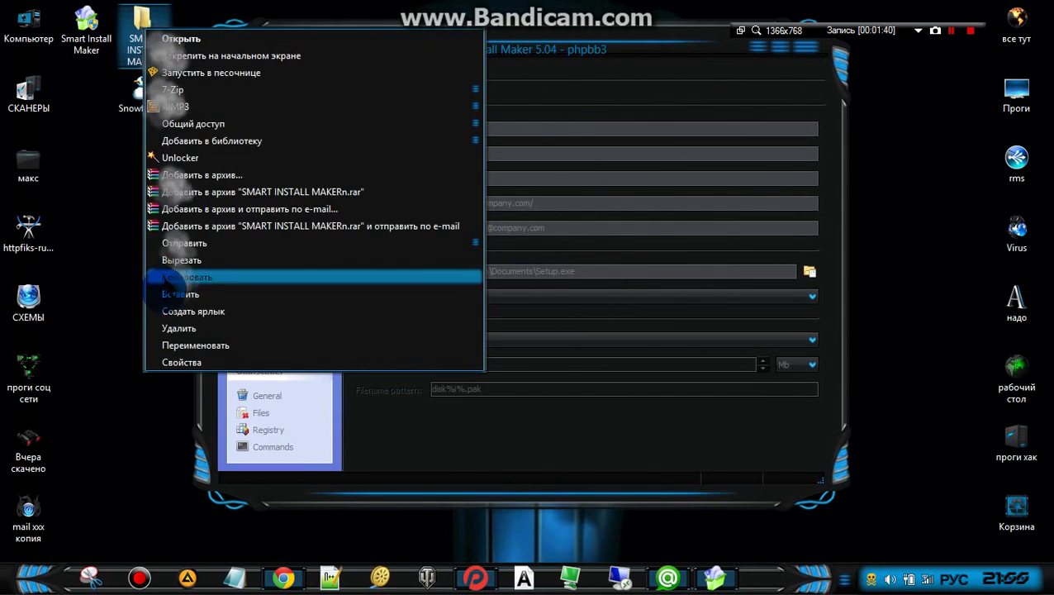
pyautogui.click(160, 330)
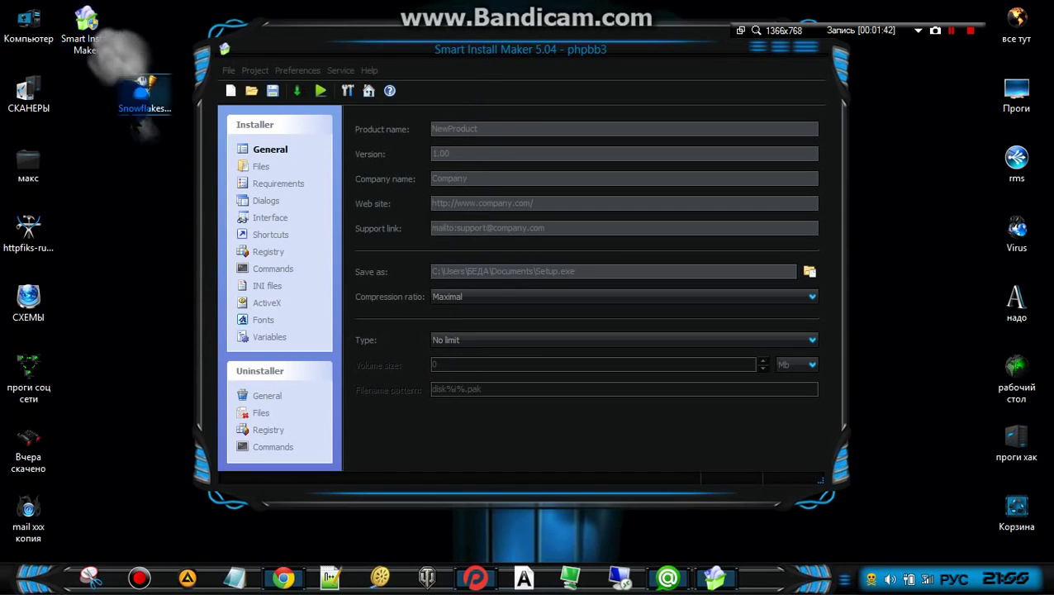
# Step: Delete the Smart Install Maker shortcut from the desktop
pyautogui.rightClick(71, 25)
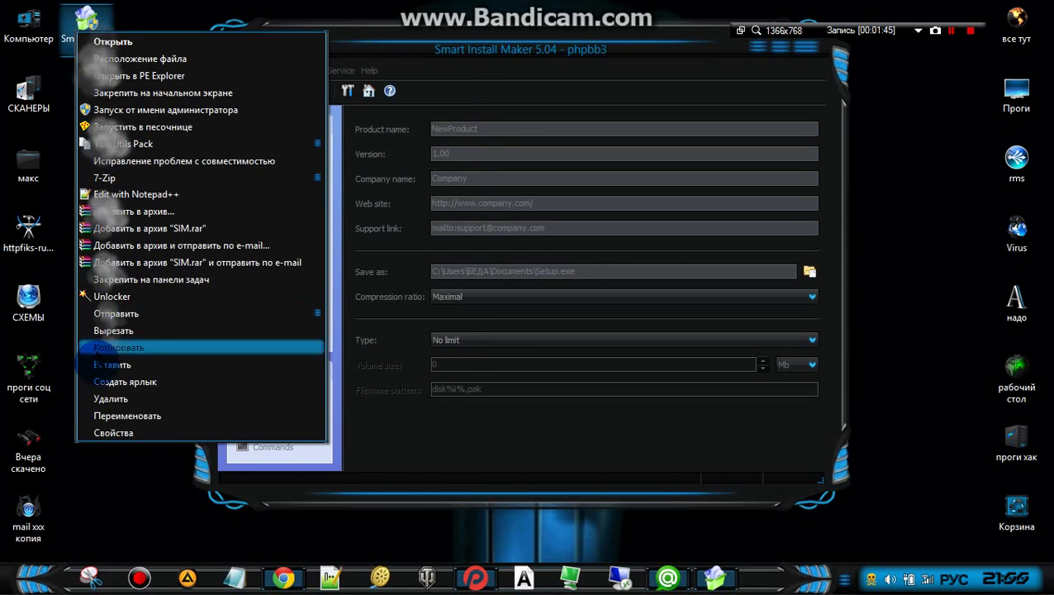
pyautogui.click(124, 405)
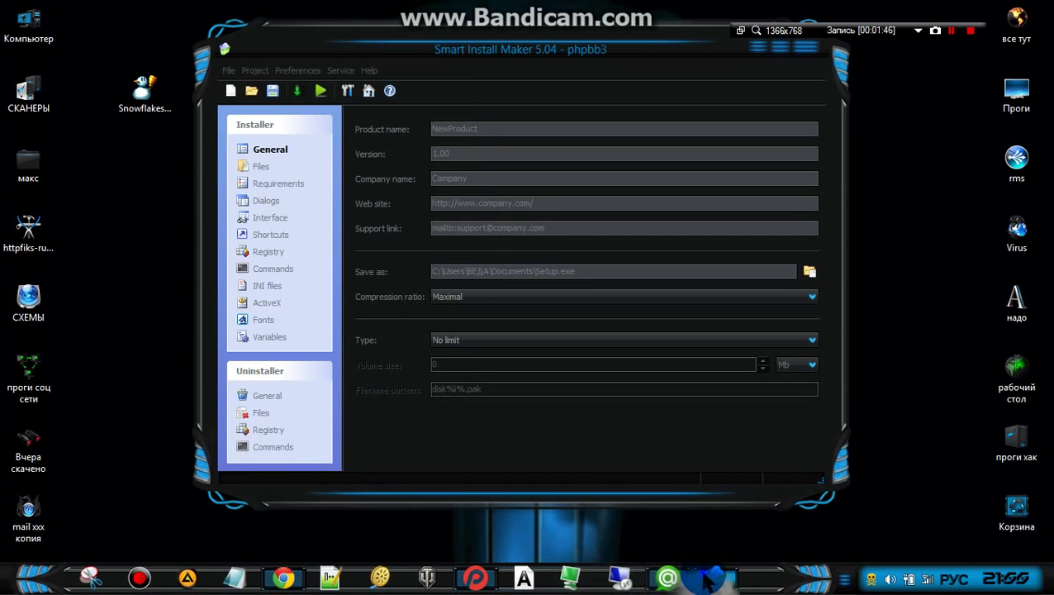
pyautogui.rightClick(704, 578)
pyautogui.click(702, 537)
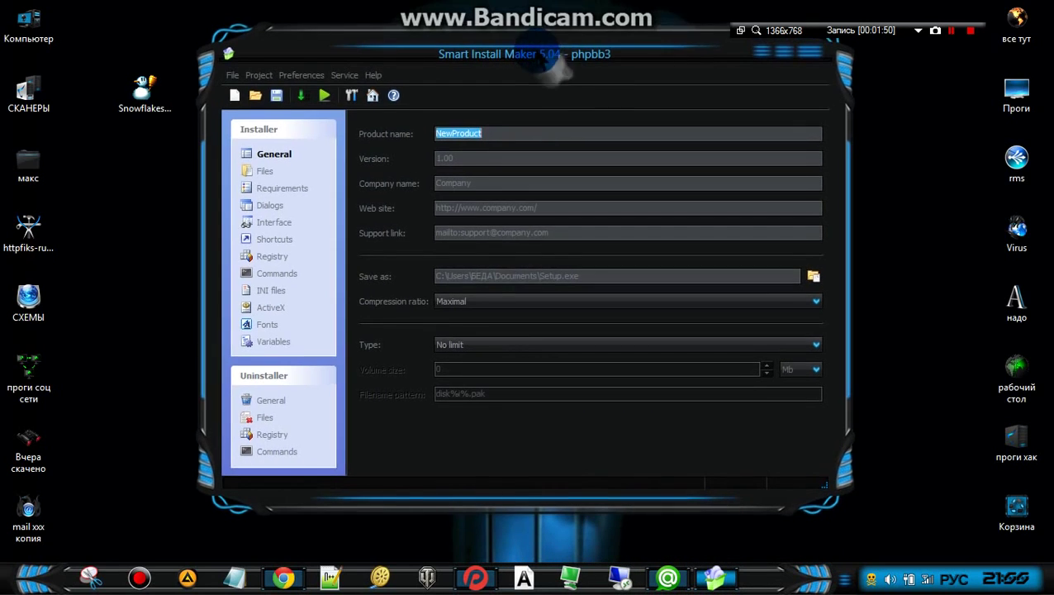
# Step: Move the image карат охуеный.jpg from the КАРТИНКИ folder on drive D: to the desktop
pyautogui.doubleClick(1018, 21)
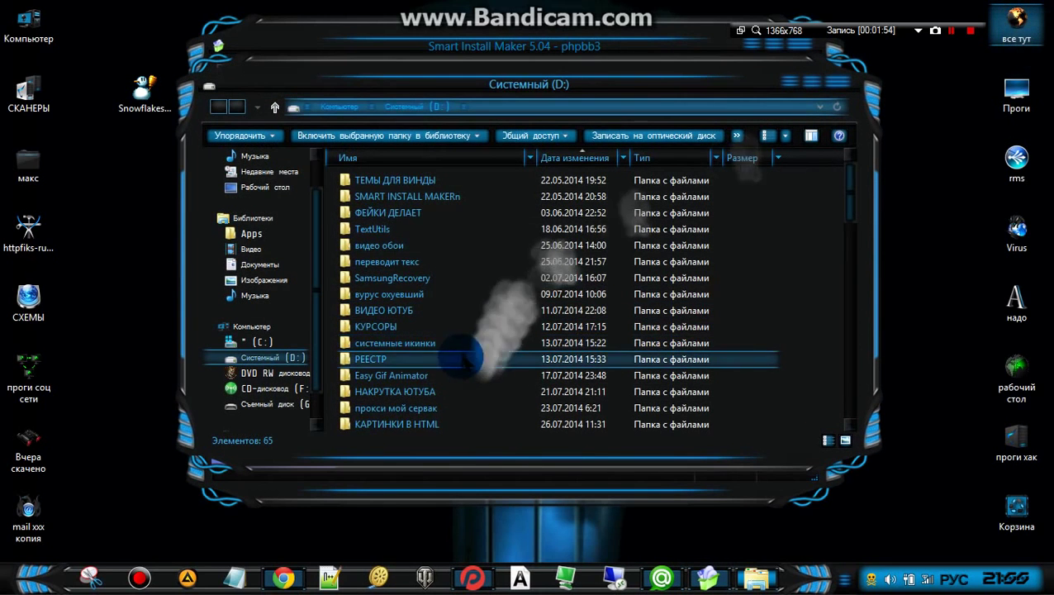
pyautogui.scroll(-3, 489, 347)
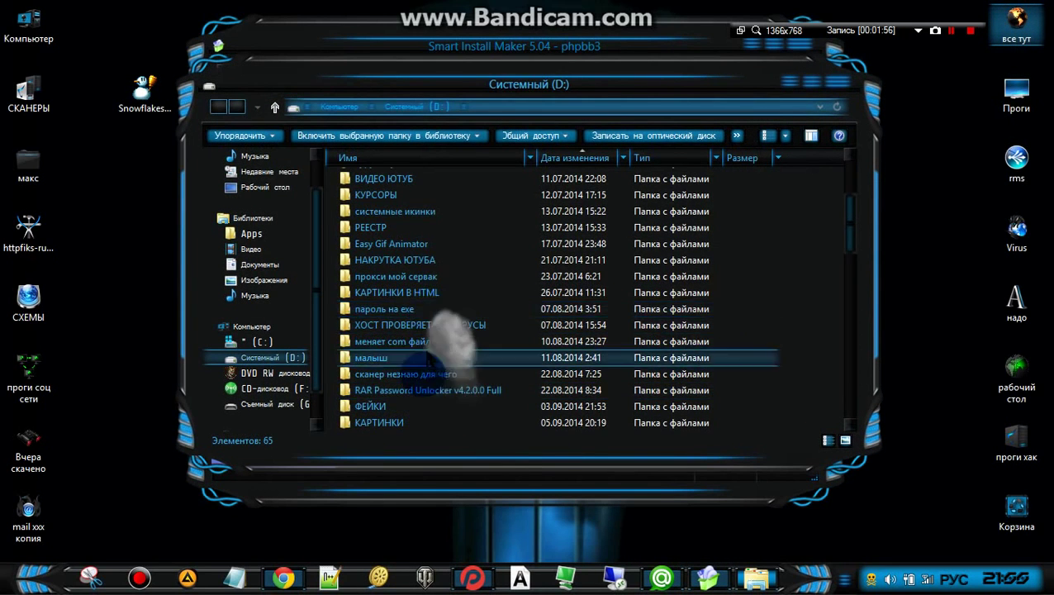
pyautogui.click(421, 421)
pyautogui.scroll(-6, 579, 347)
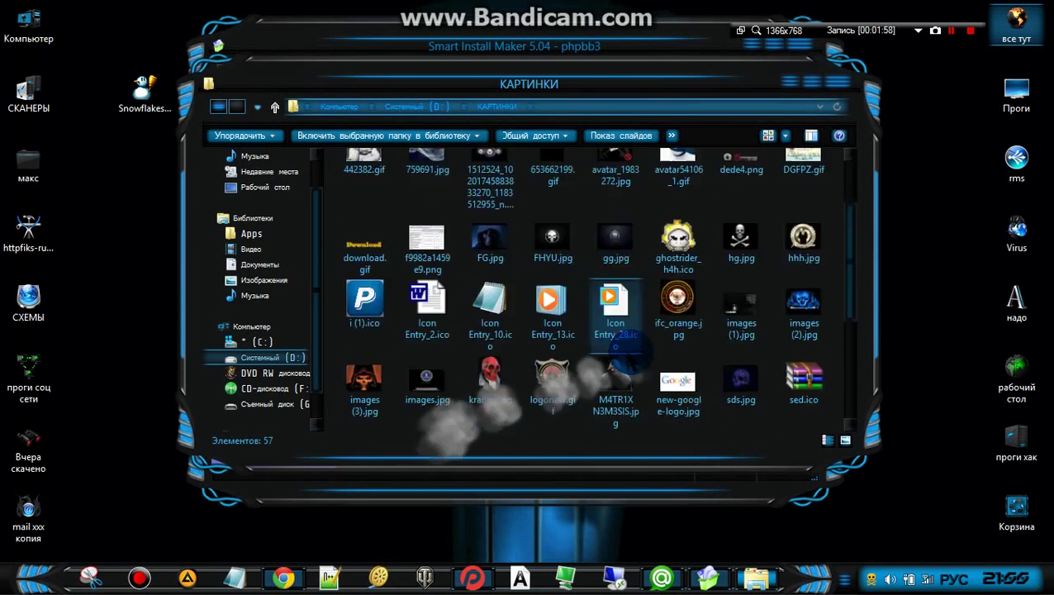
pyautogui.rightClick(557, 342)
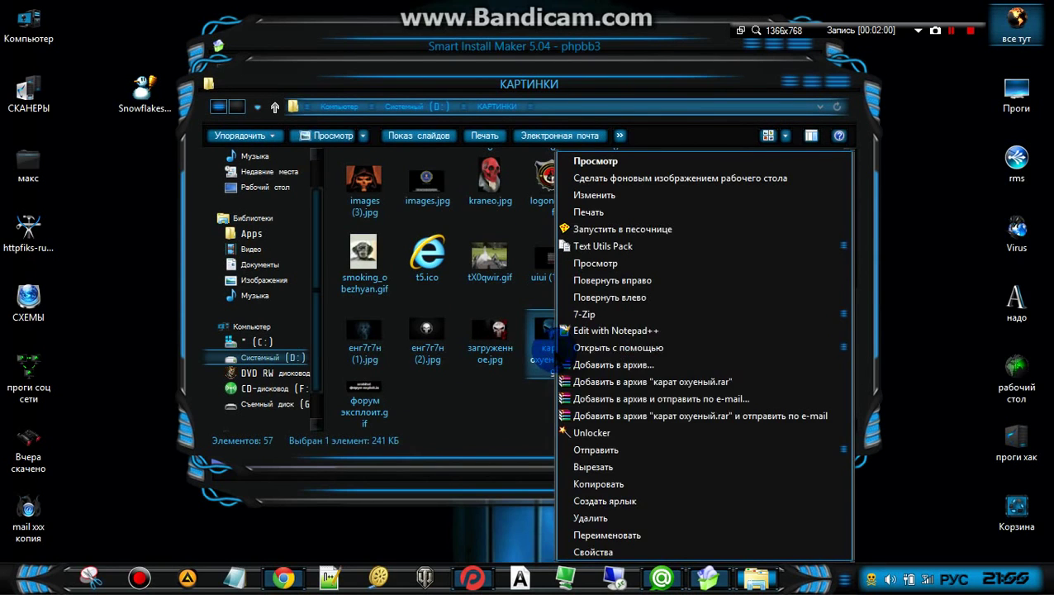
pyautogui.click(594, 467)
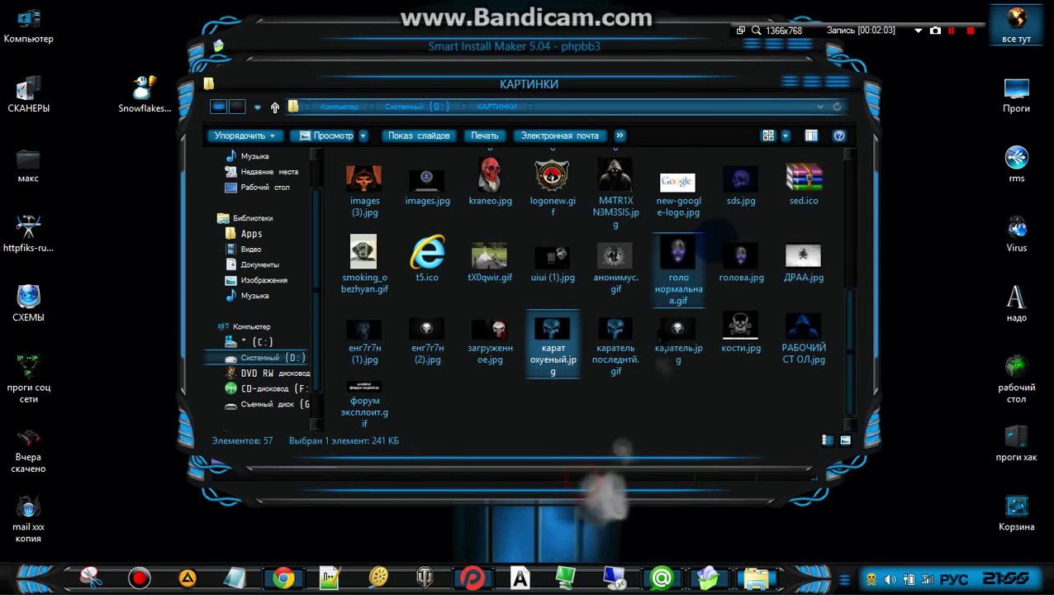
pyautogui.click(833, 82)
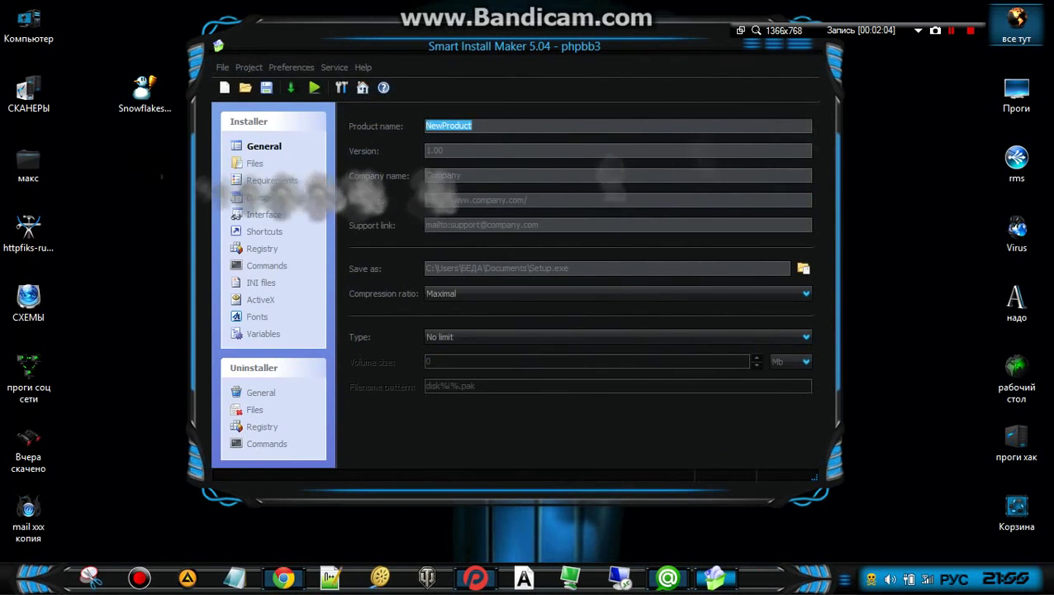
pyautogui.rightClick(127, 154)
pyautogui.click(142, 214)
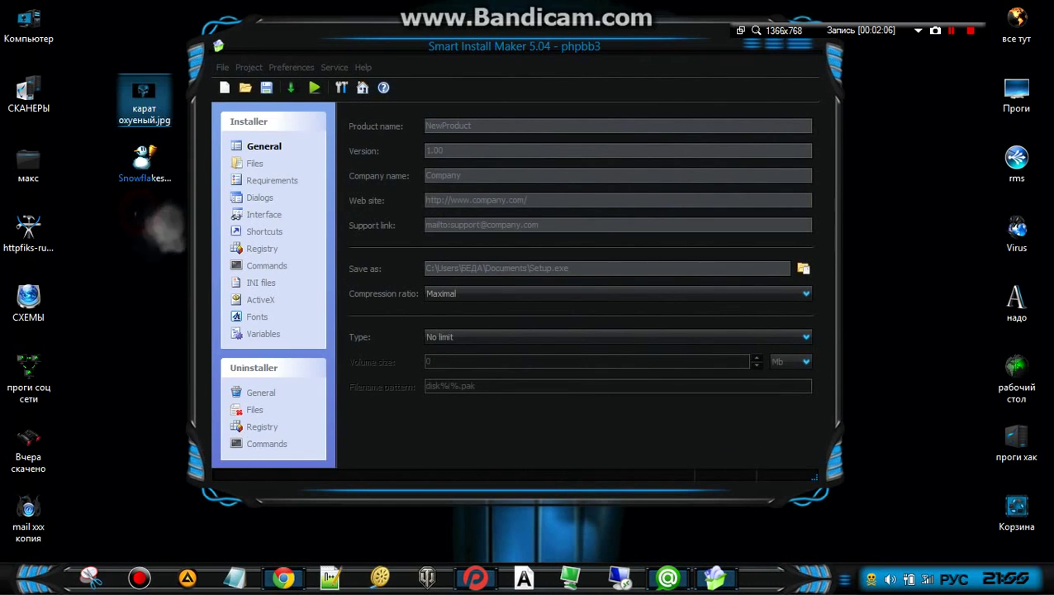
# Step: View the desktop image карат охуеный.jpg in the photo viewer and close it
pyautogui.doubleClick(135, 99)
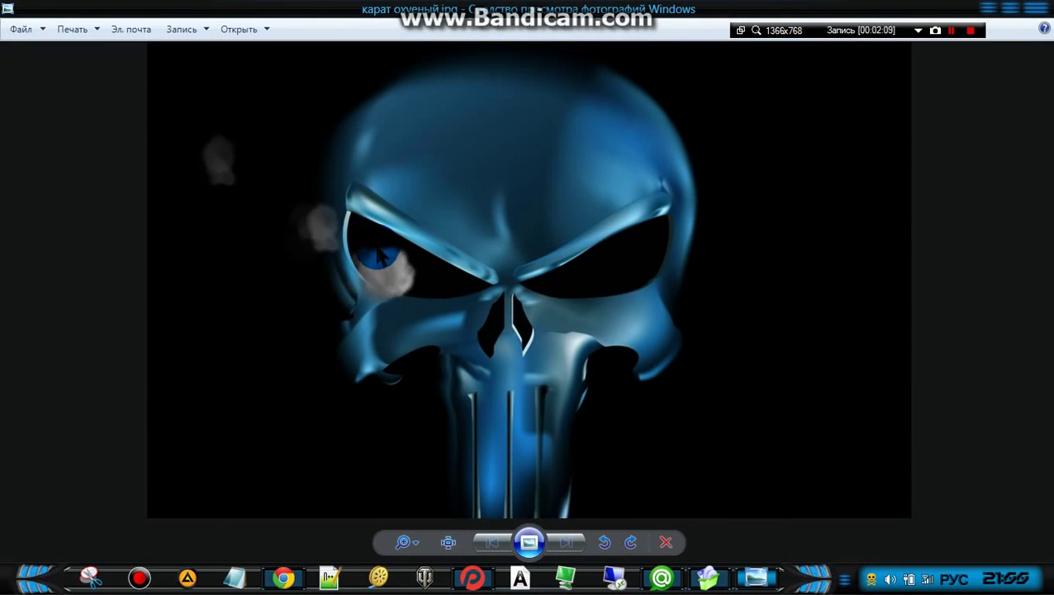
pyautogui.click(1035, 7)
# Step: Set the installer's output location to the desktop with the file name Setup.exe
pyautogui.click(483, 125)
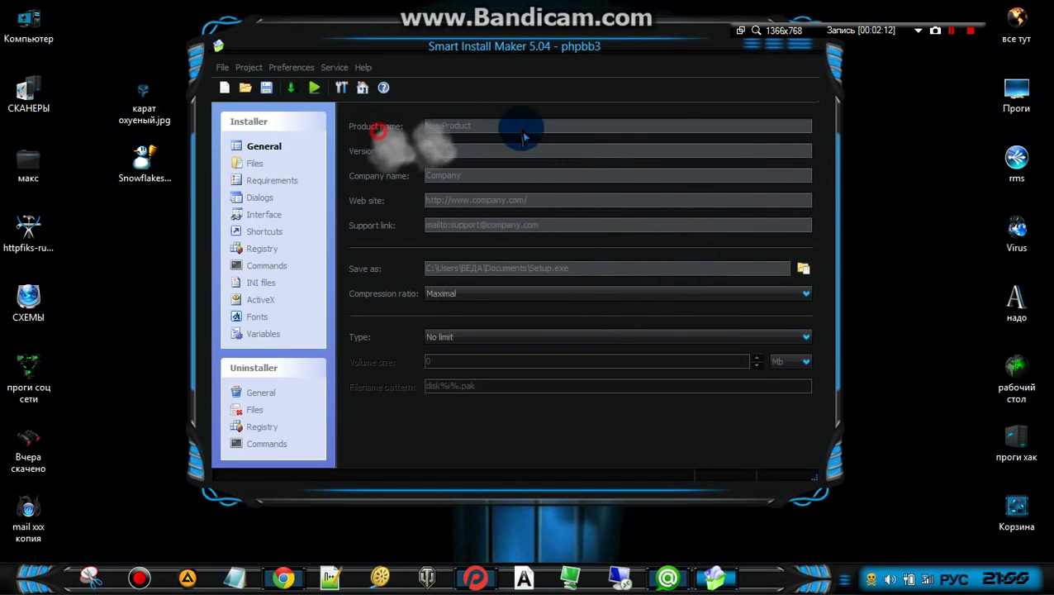
pyautogui.doubleClick(446, 125)
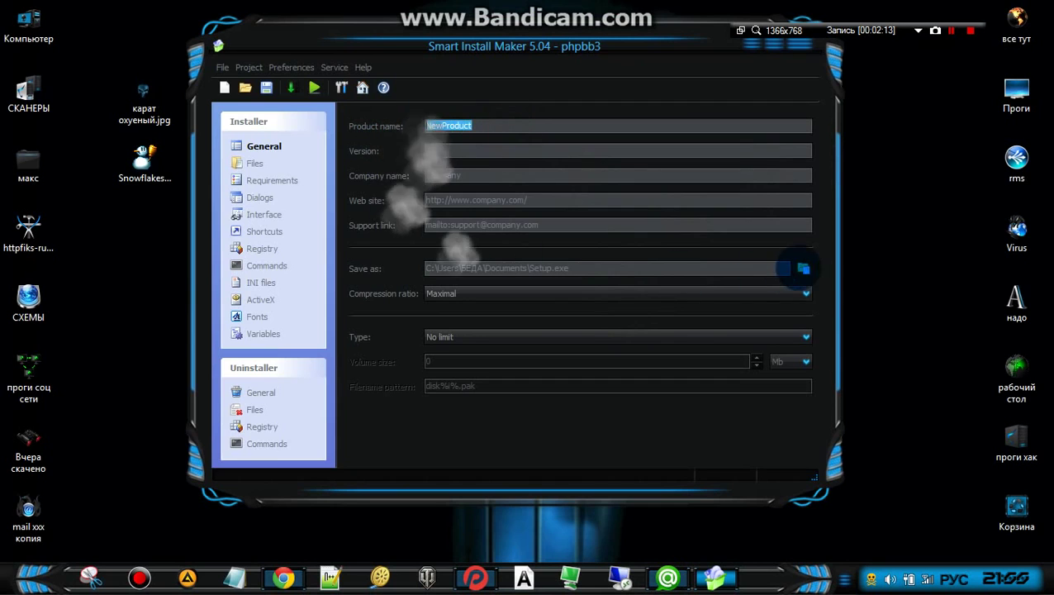
pyautogui.click(801, 269)
pyautogui.click(346, 197)
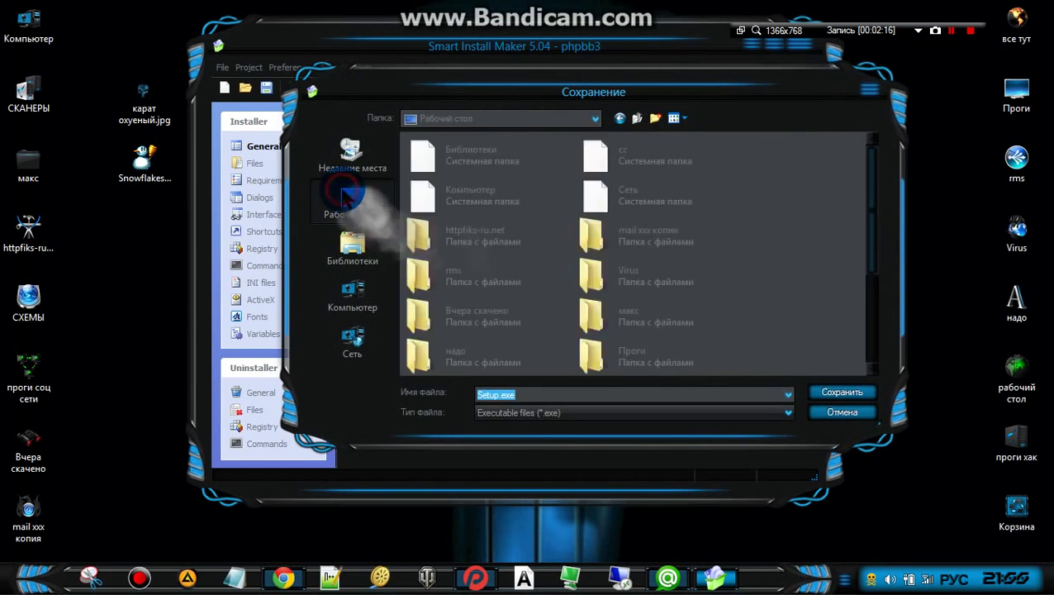
pyautogui.click(841, 392)
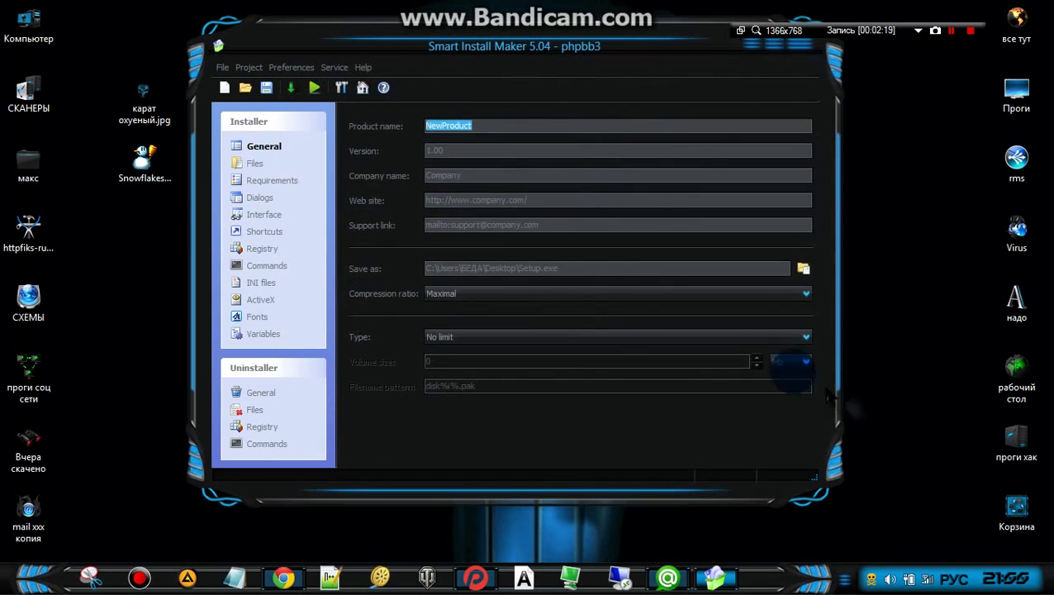
# Step: Start a new file item for the installer with Snowflakes.exe from the desktop as its source
pyautogui.click(244, 159)
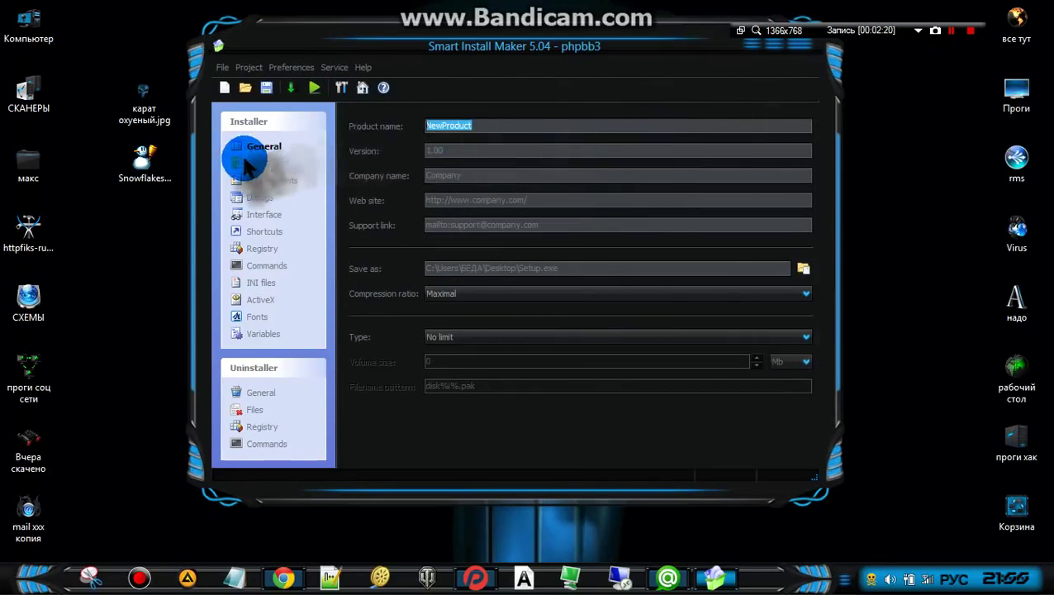
pyautogui.click(246, 164)
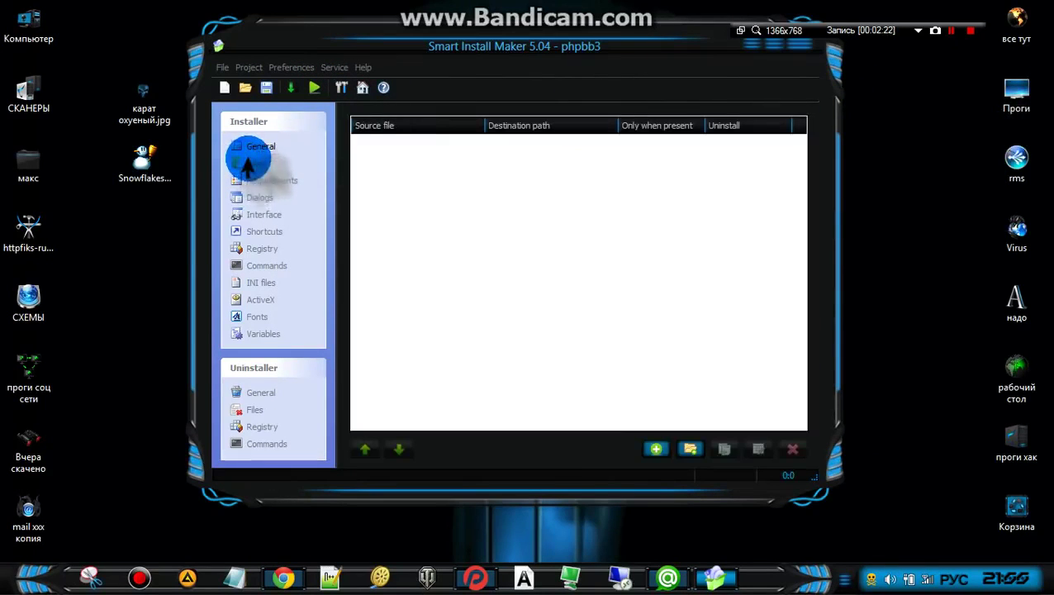
pyautogui.click(656, 448)
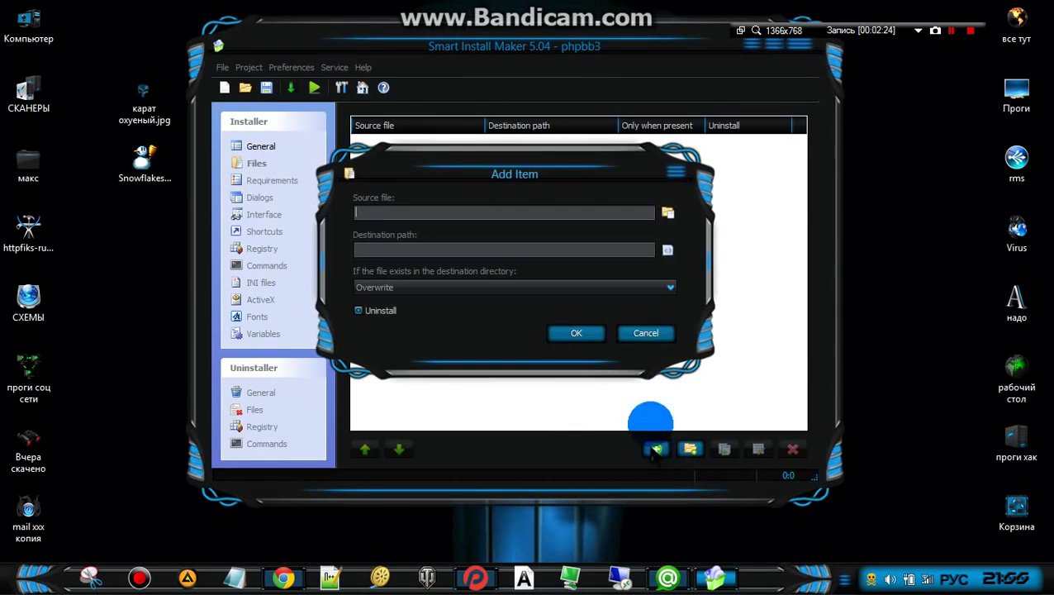
pyautogui.click(668, 212)
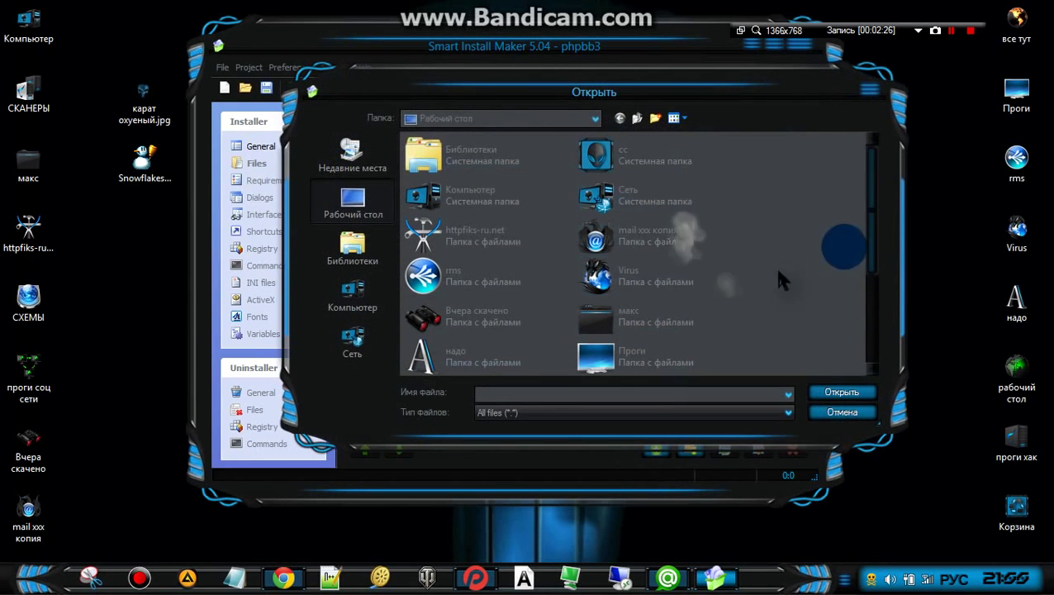
pyautogui.moveTo(871, 194); pyautogui.dragTo(863, 364)
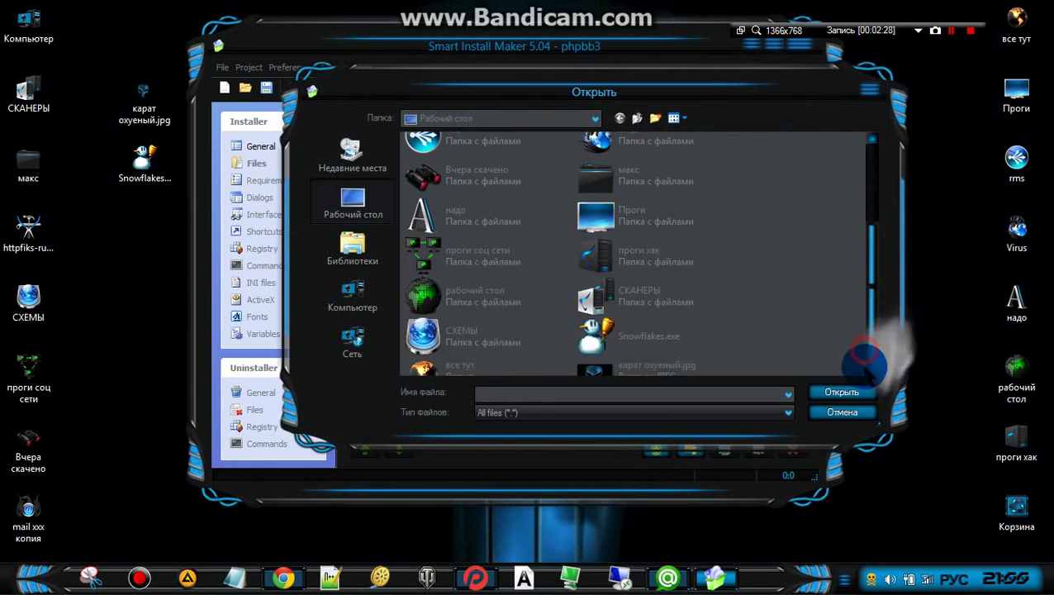
pyautogui.doubleClick(625, 333)
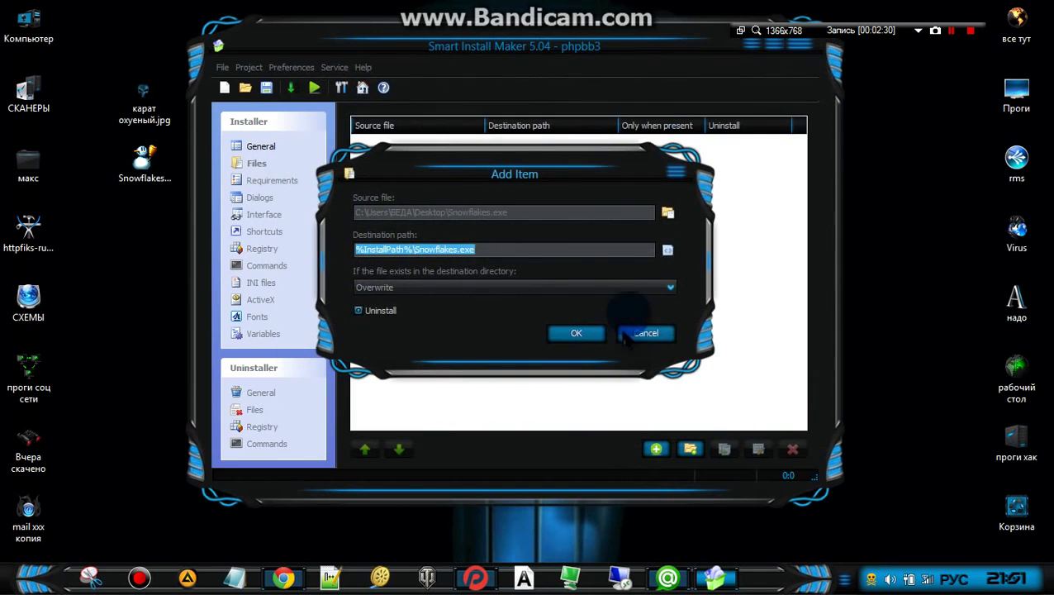
# Step: Set the Snowflakes.exe item's destination to %TempDir%, skip existing files, disable Uninstall and confirm the item
pyautogui.click(668, 250)
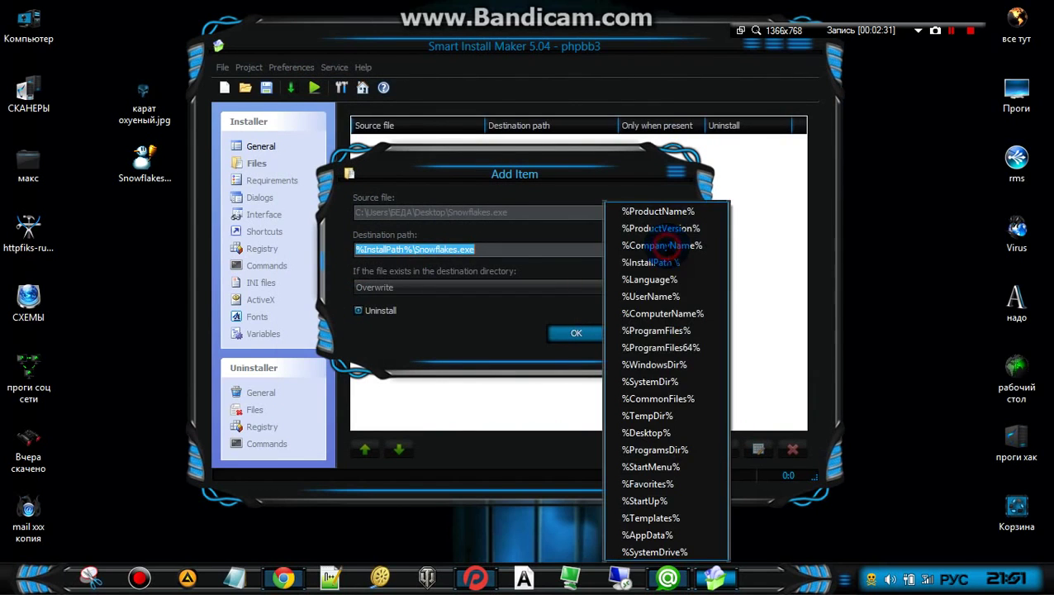
pyautogui.click(652, 416)
pyautogui.click(670, 286)
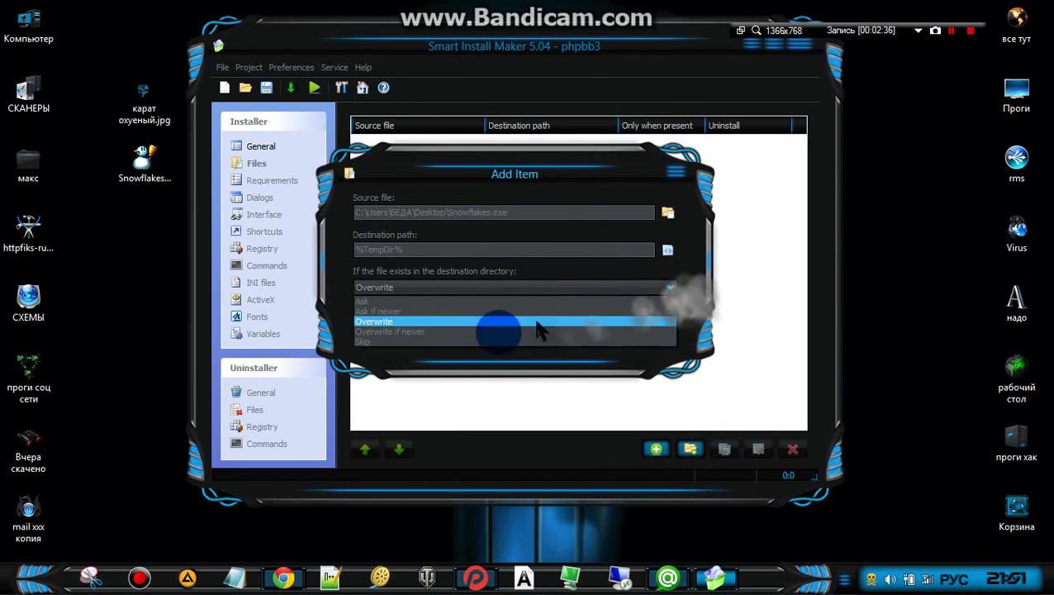
pyautogui.click(365, 341)
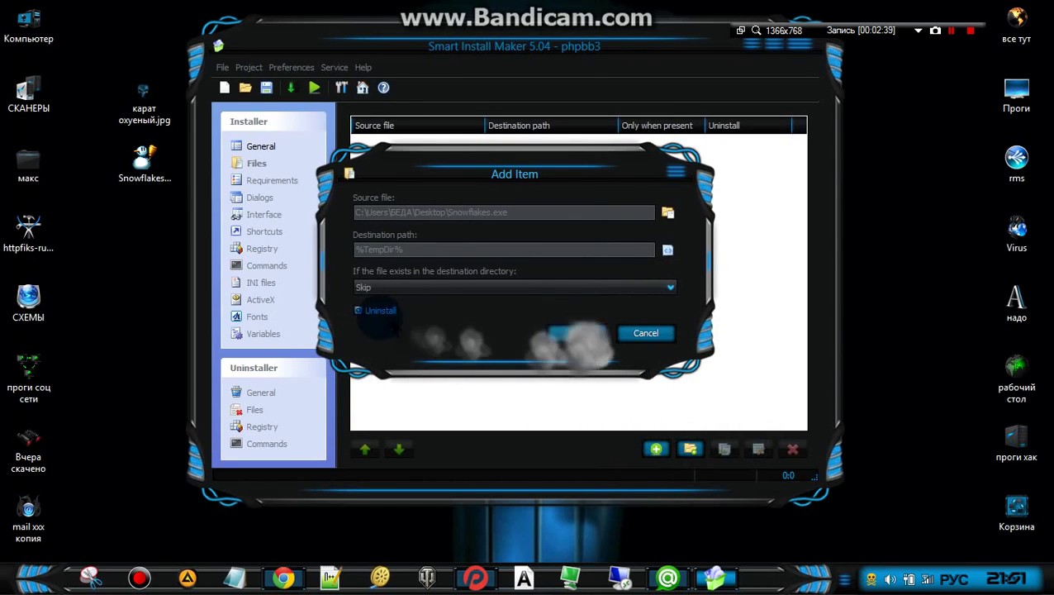
pyautogui.click(361, 309)
pyautogui.click(570, 332)
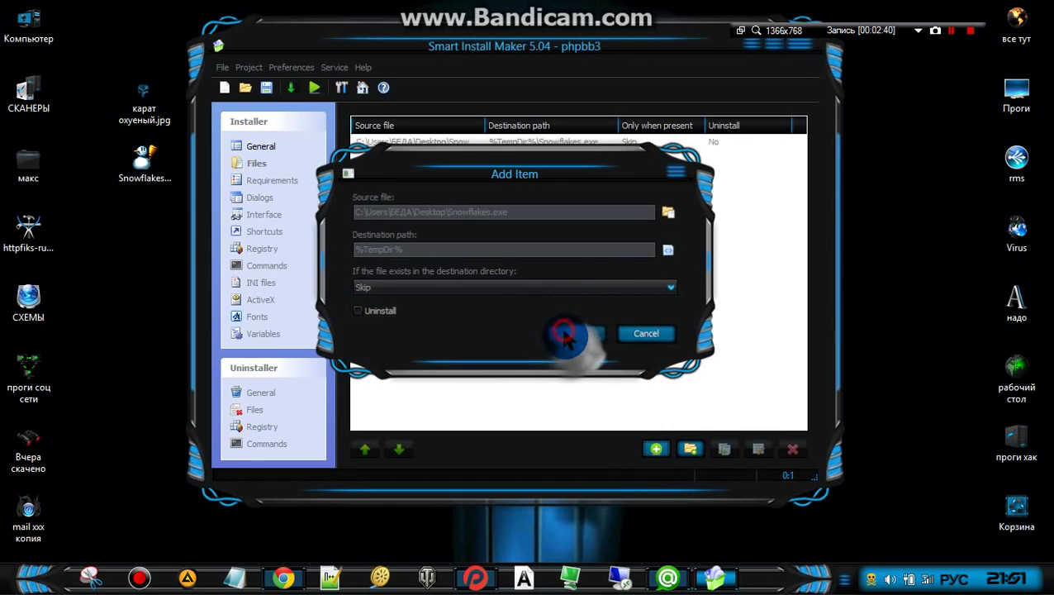
# Step: Start another file item with карат охуеный.jpg from the desktop as its source
pyautogui.click(652, 450)
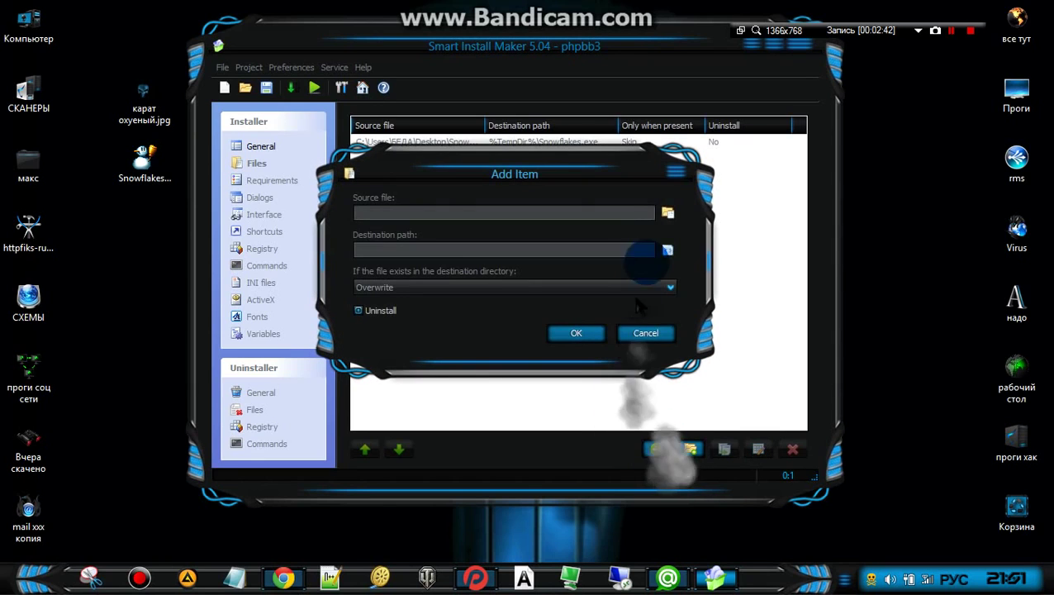
pyautogui.click(668, 212)
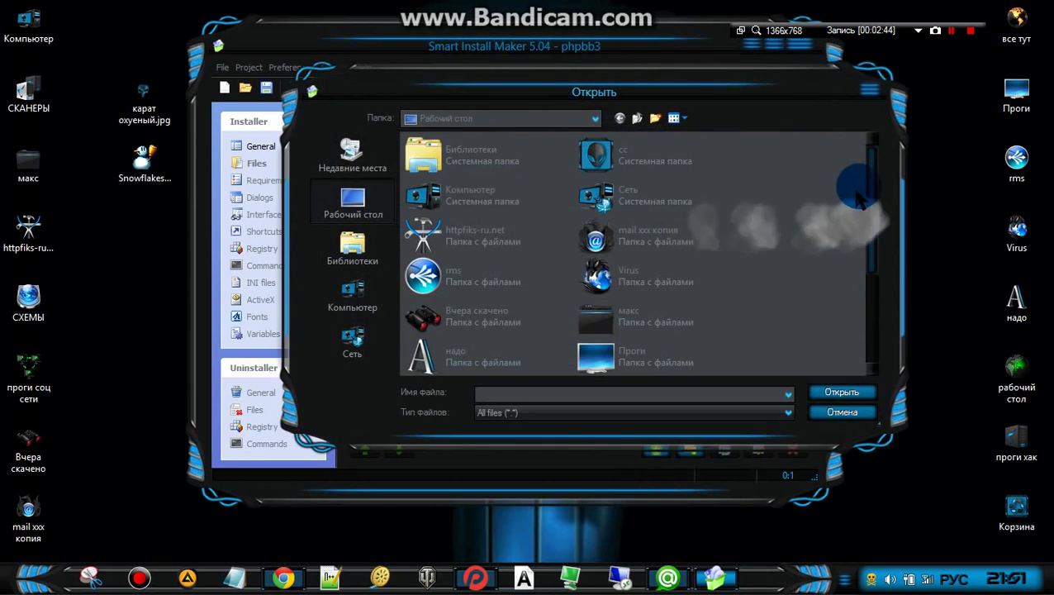
pyautogui.moveTo(874, 197); pyautogui.dragTo(865, 306)
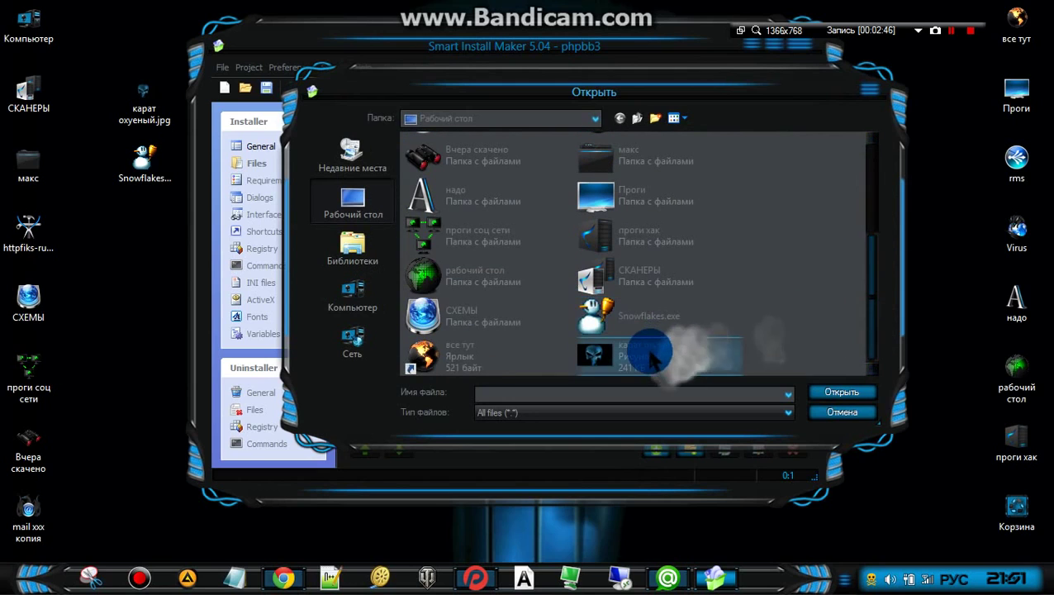
pyautogui.doubleClick(650, 357)
# Step: Set the image item's destination to %TempDir%, skip existing files, disable Uninstall and confirm the item
pyautogui.click(666, 250)
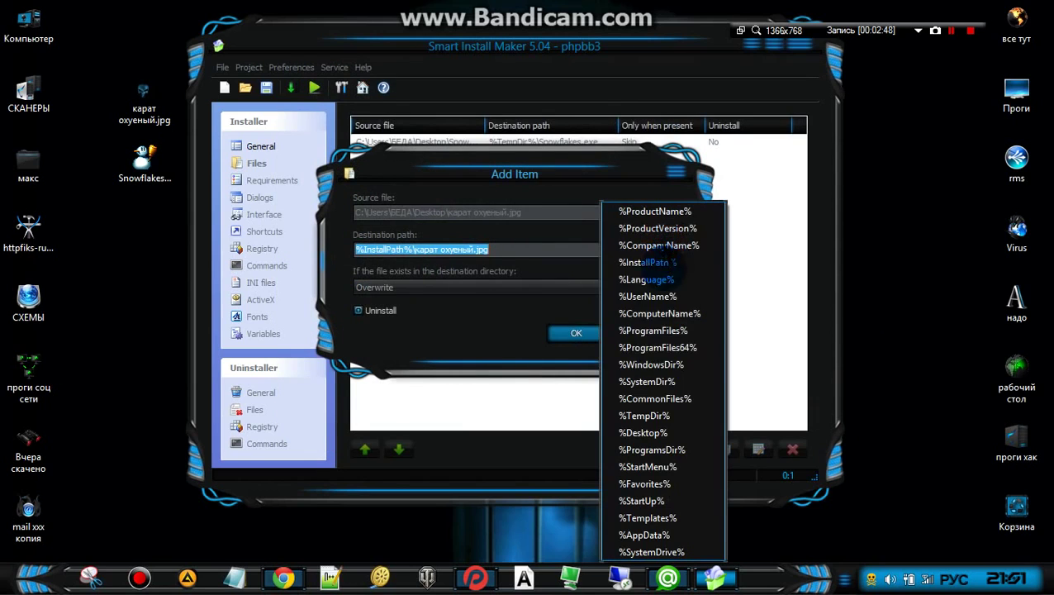
pyautogui.click(673, 415)
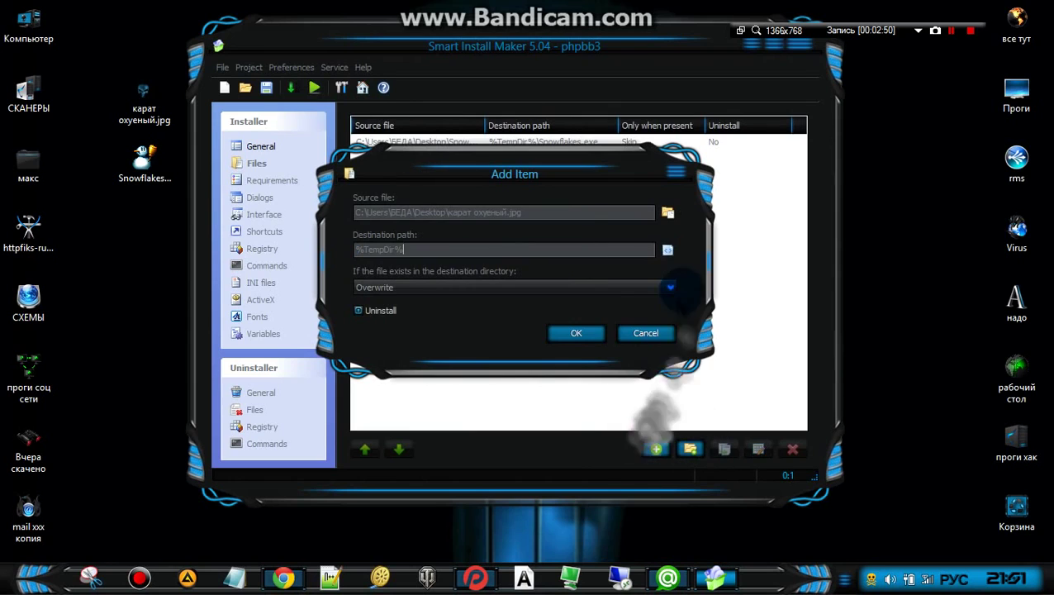
pyautogui.click(670, 287)
pyautogui.click(380, 339)
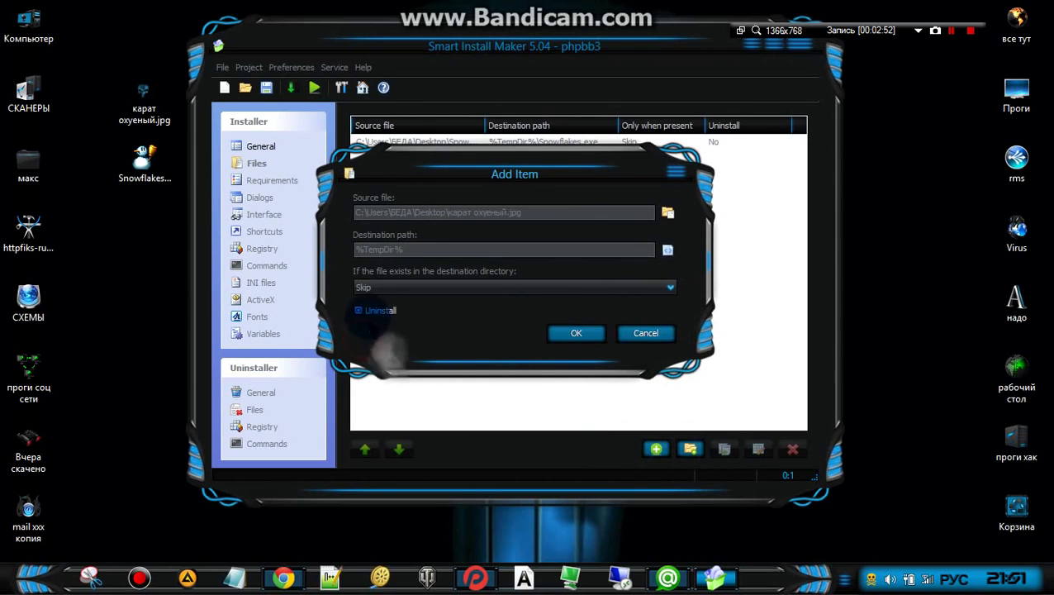
pyautogui.click(570, 333)
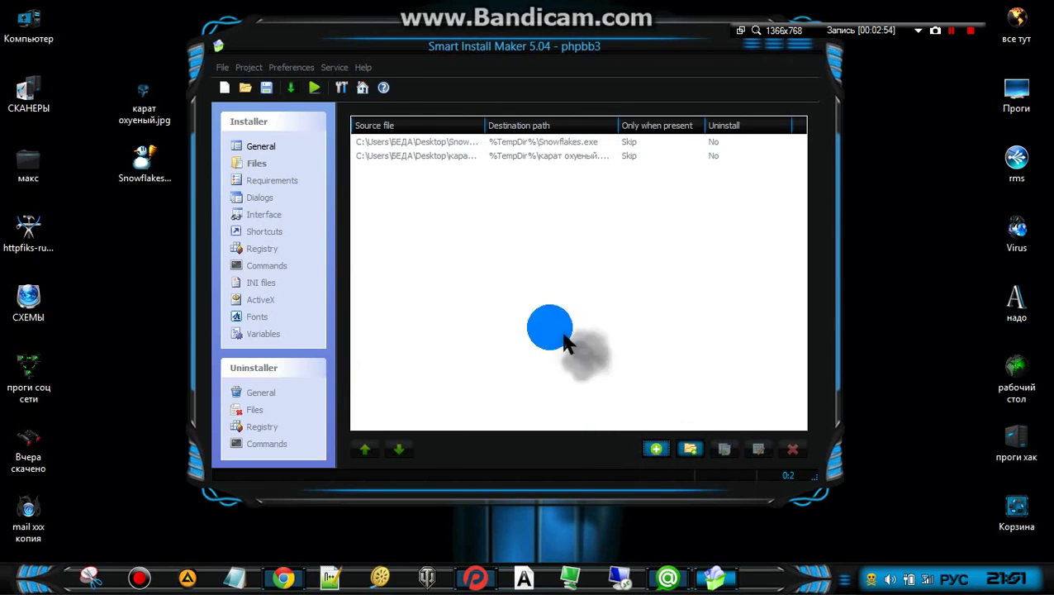
# Step: Exclude Windows 95, 98, ME, 2000 and 2003 Server from the operating systems in the installer's requirements
pyautogui.click(263, 184)
pyautogui.click(384, 145)
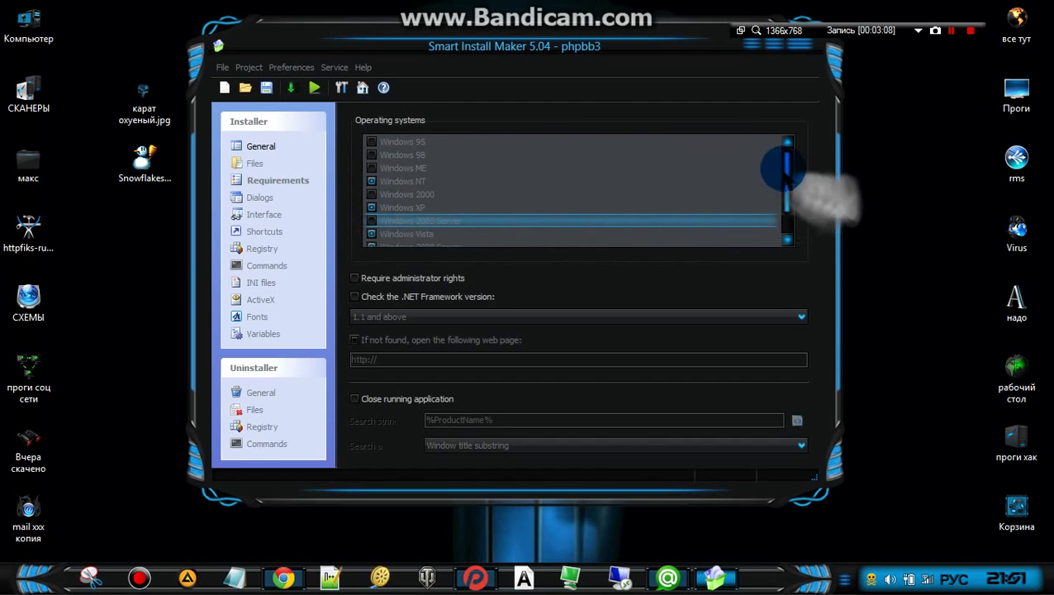
pyautogui.scroll(-1, 783, 206)
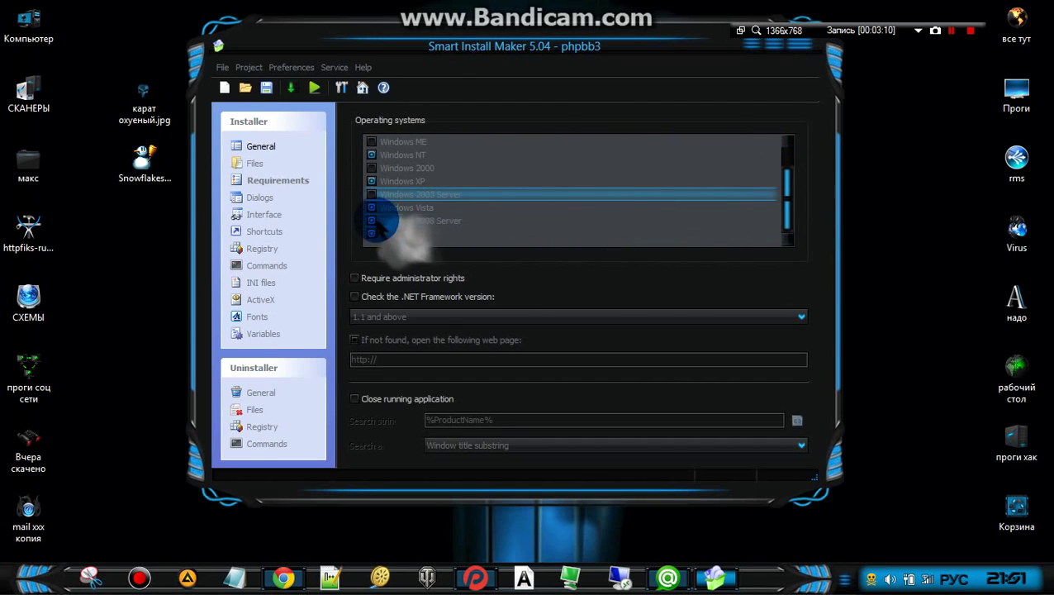
# Step: Visit the installer's dialog settings and set the installer icon to Flat Icon 71.ico from D:\КАРТИНКИ\иконки вирус
pyautogui.click(253, 199)
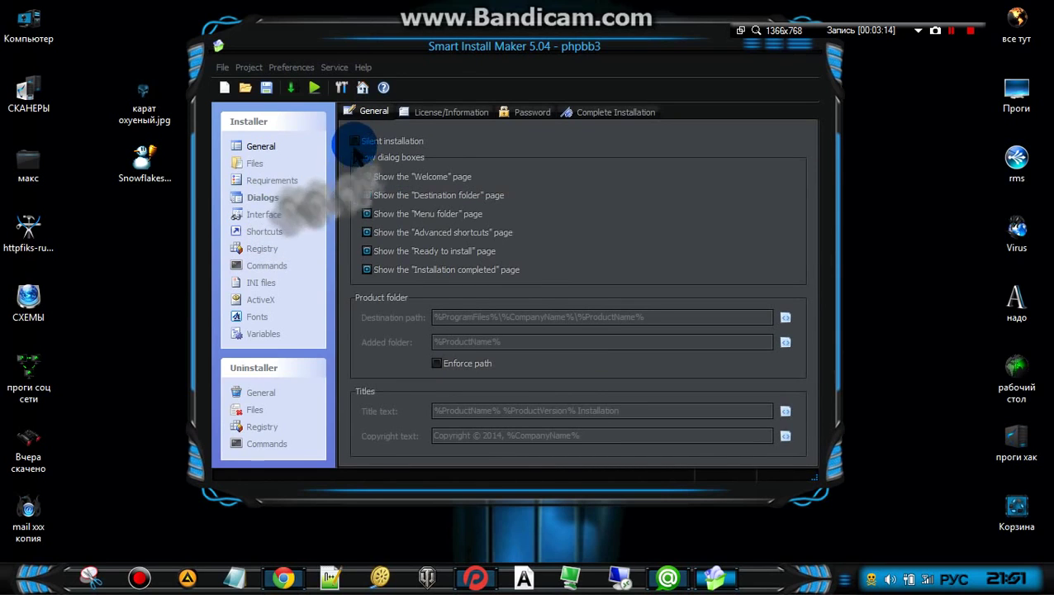
pyautogui.click(265, 214)
pyautogui.click(593, 113)
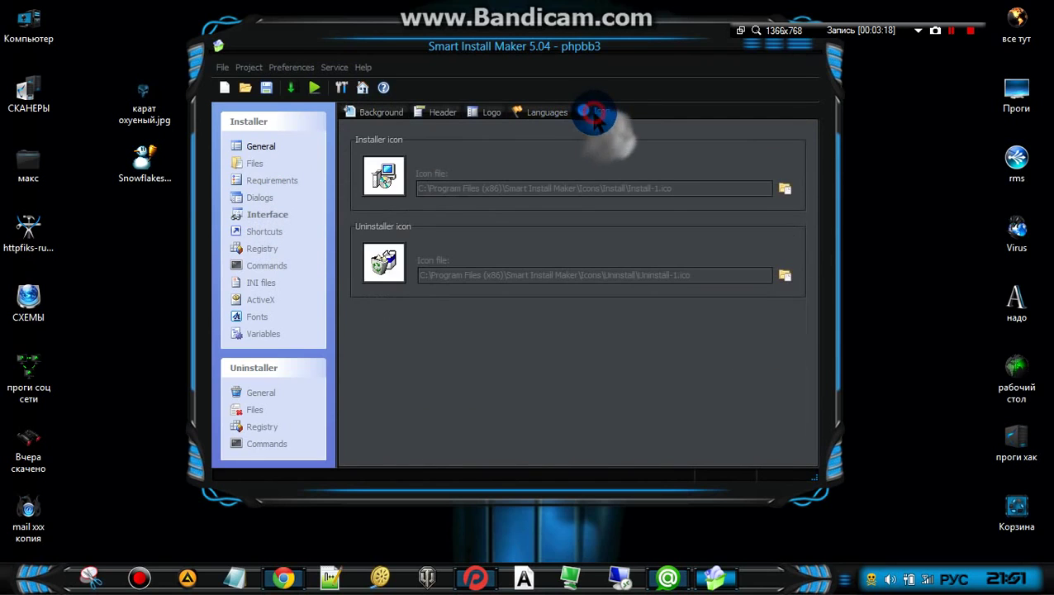
pyautogui.click(783, 189)
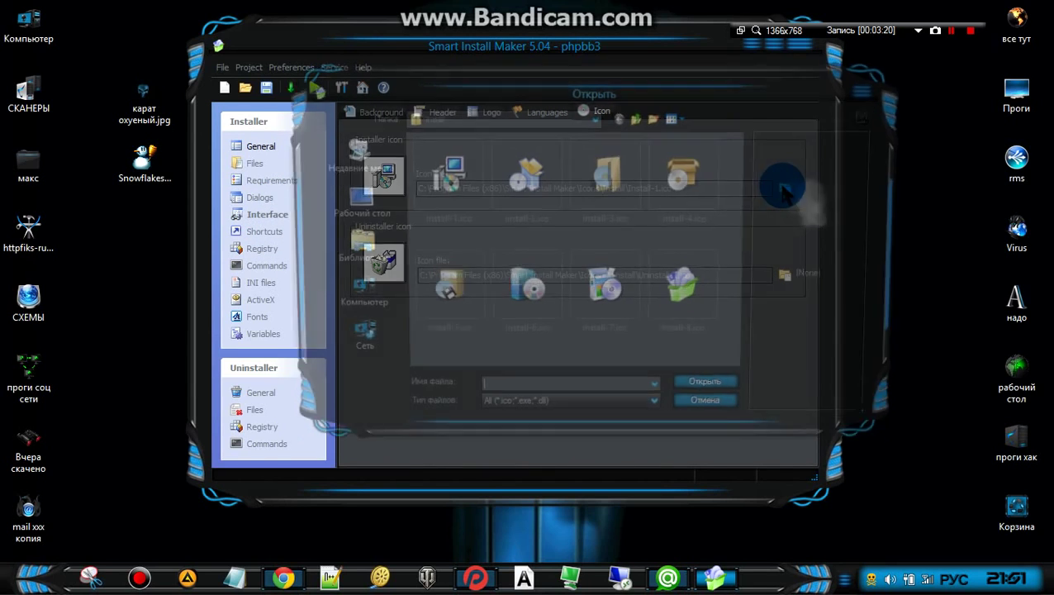
pyautogui.click(351, 198)
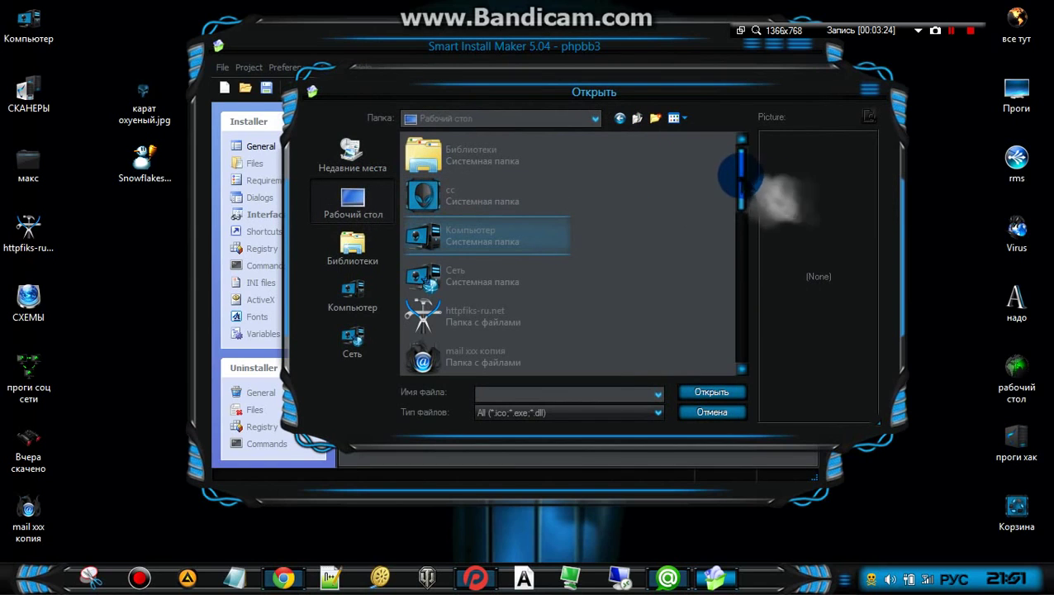
pyautogui.click(732, 287)
pyautogui.moveTo(744, 187); pyautogui.dragTo(734, 348)
pyautogui.click(482, 345)
pyautogui.click(482, 344)
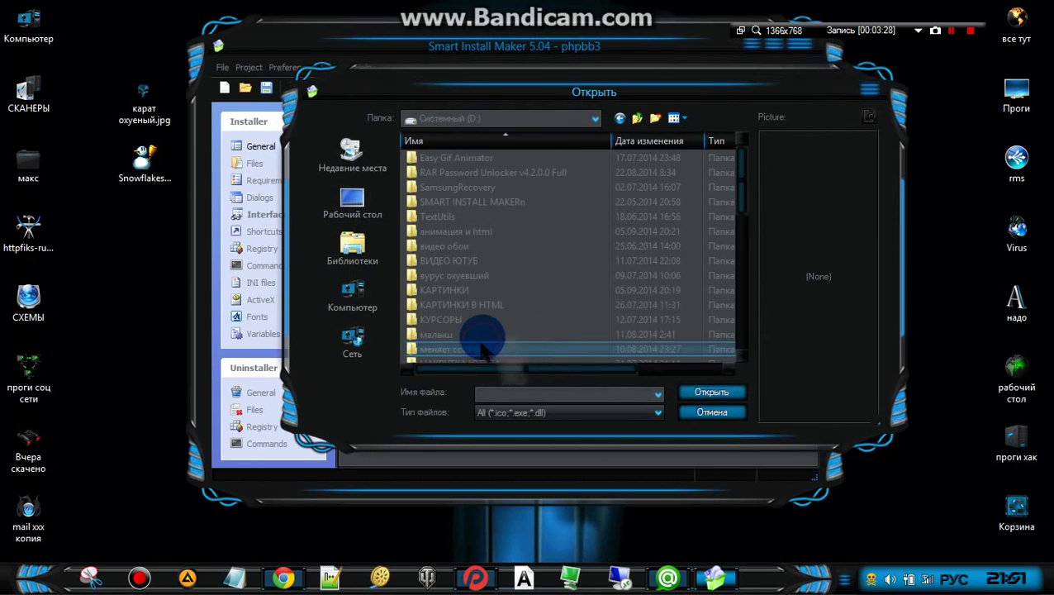
pyautogui.doubleClick(481, 294)
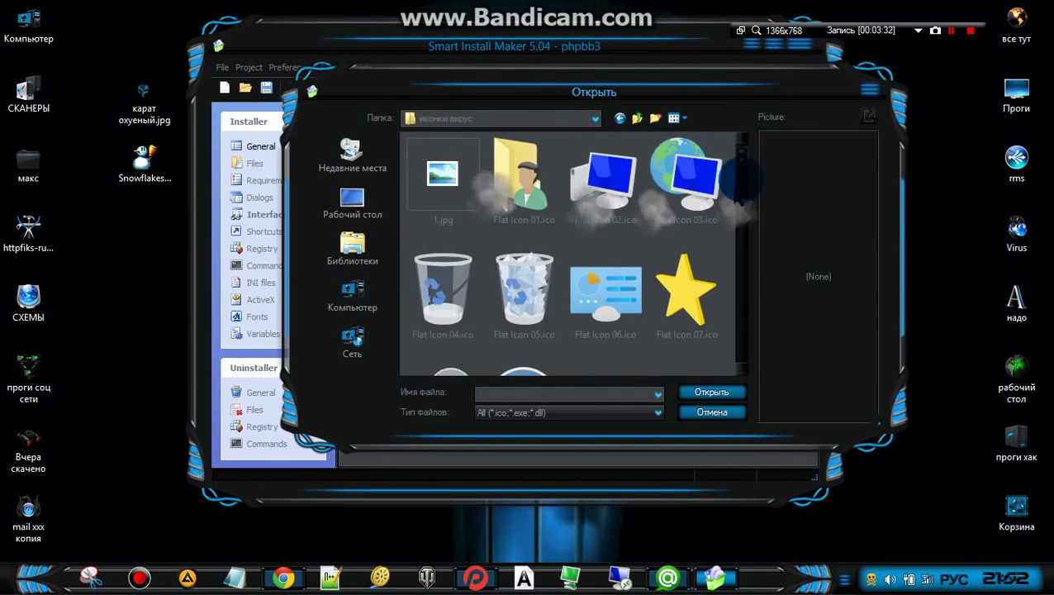
pyautogui.moveTo(741, 152); pyautogui.dragTo(742, 314)
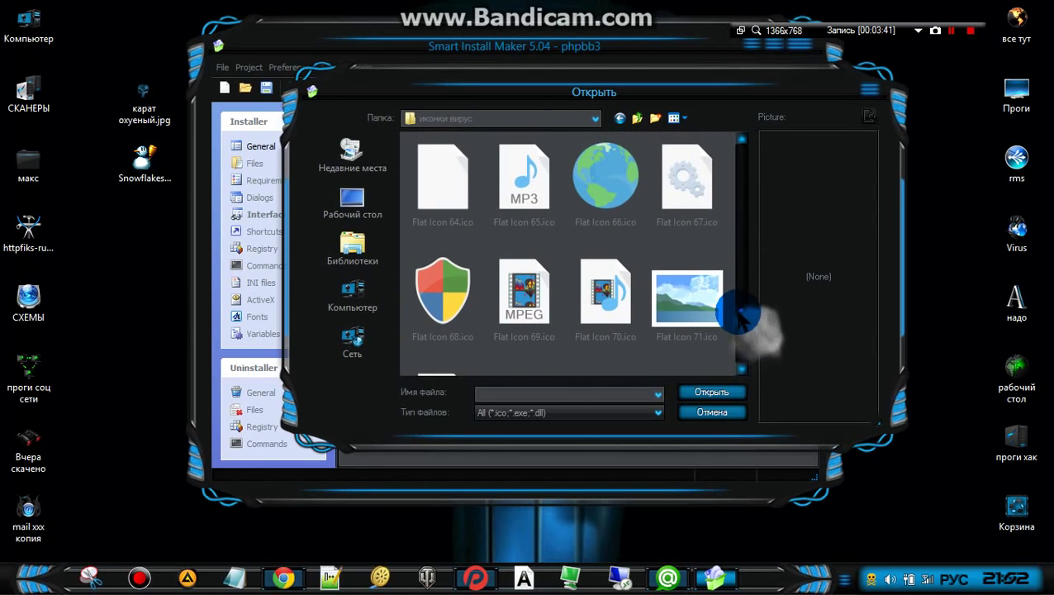
pyautogui.doubleClick(681, 296)
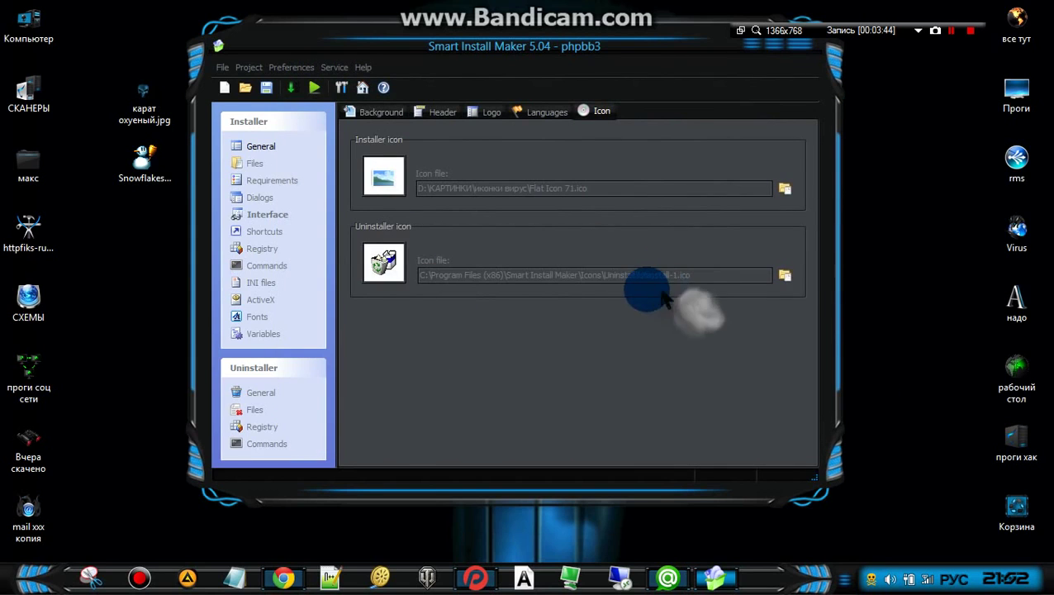
# Step: Set the uninstaller icon to Flat Icon 71.ico from D:\КАРТИНКИ\иконки вирус as well
pyautogui.click(781, 276)
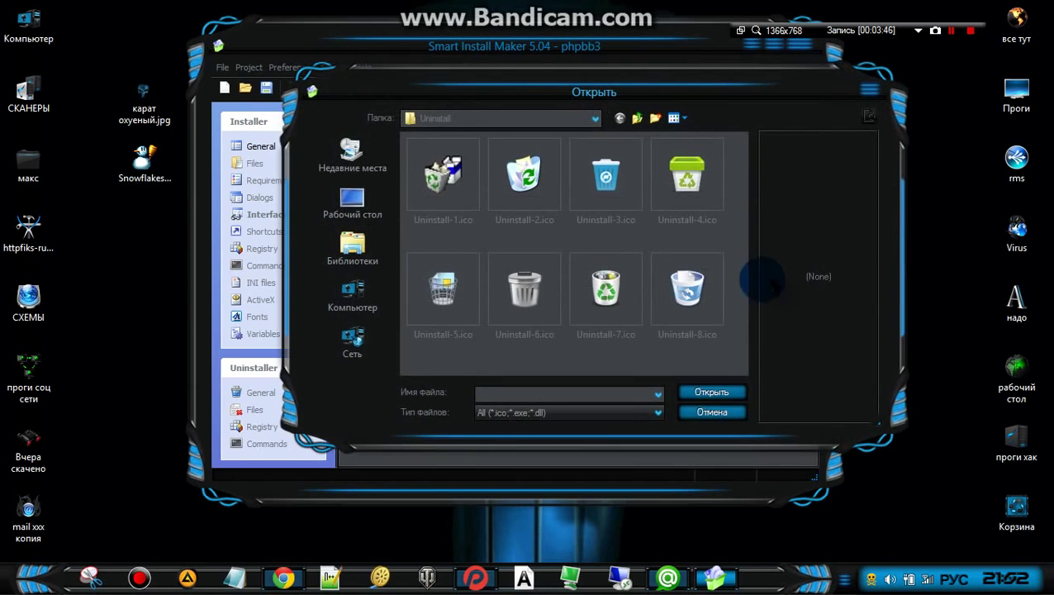
pyautogui.click(384, 196)
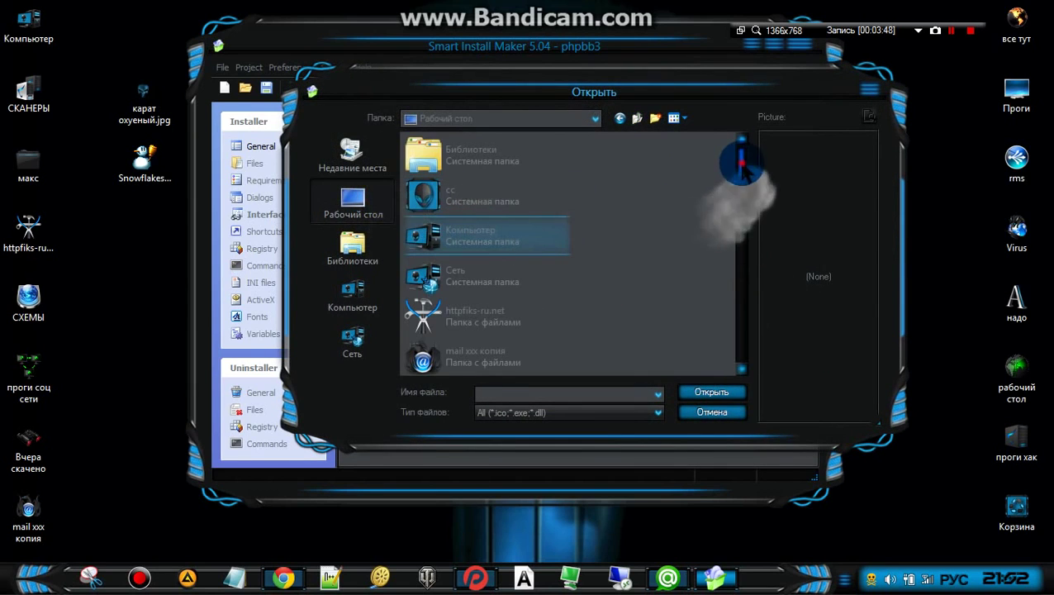
pyautogui.moveTo(742, 165); pyautogui.dragTo(742, 318)
pyautogui.click(490, 325)
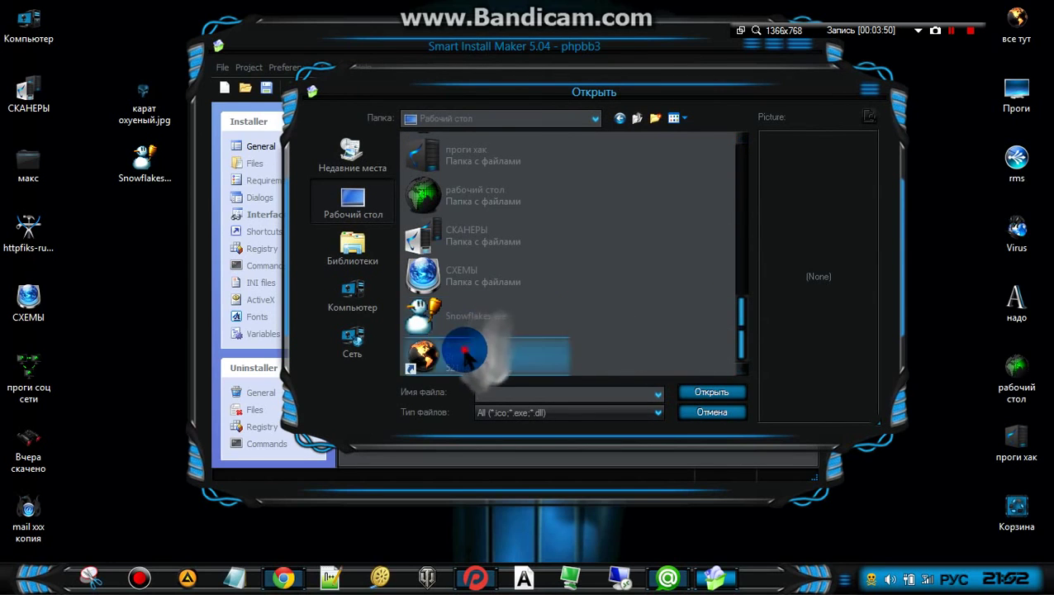
pyautogui.doubleClick(465, 353)
pyautogui.doubleClick(469, 294)
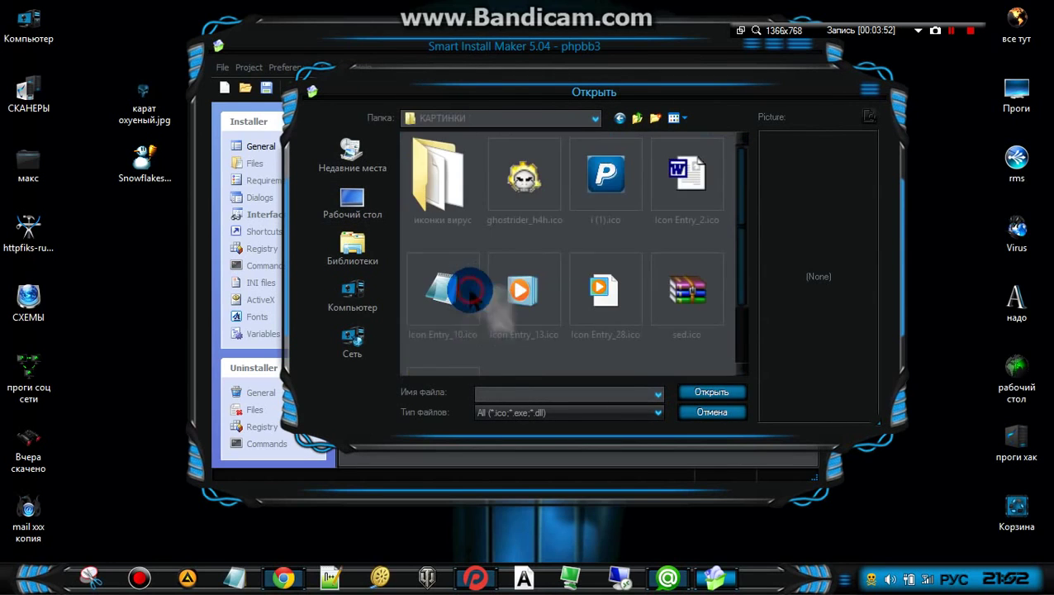
pyautogui.click(455, 180)
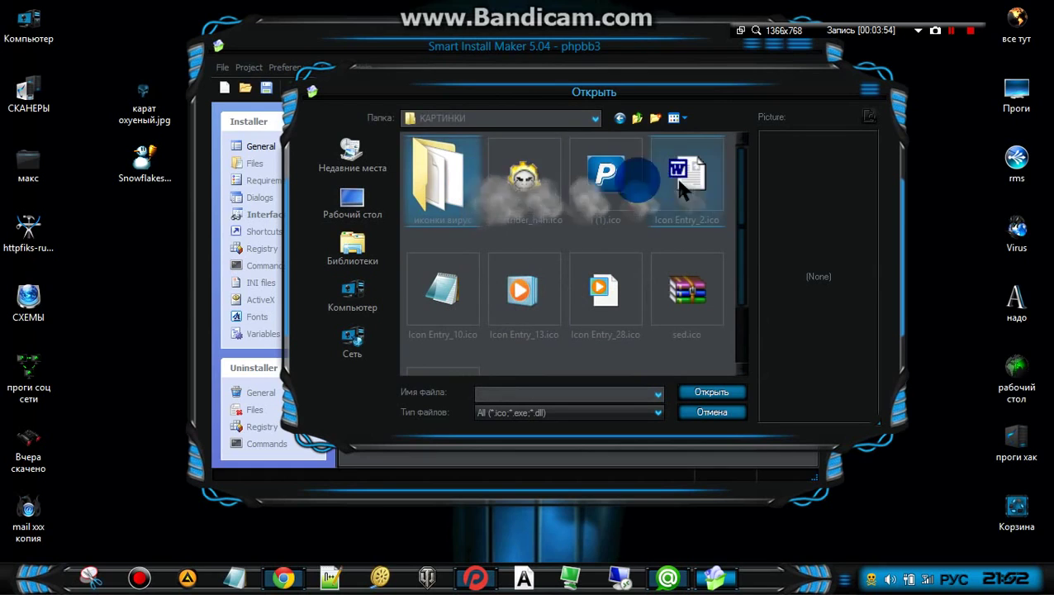
pyautogui.doubleClick(462, 171)
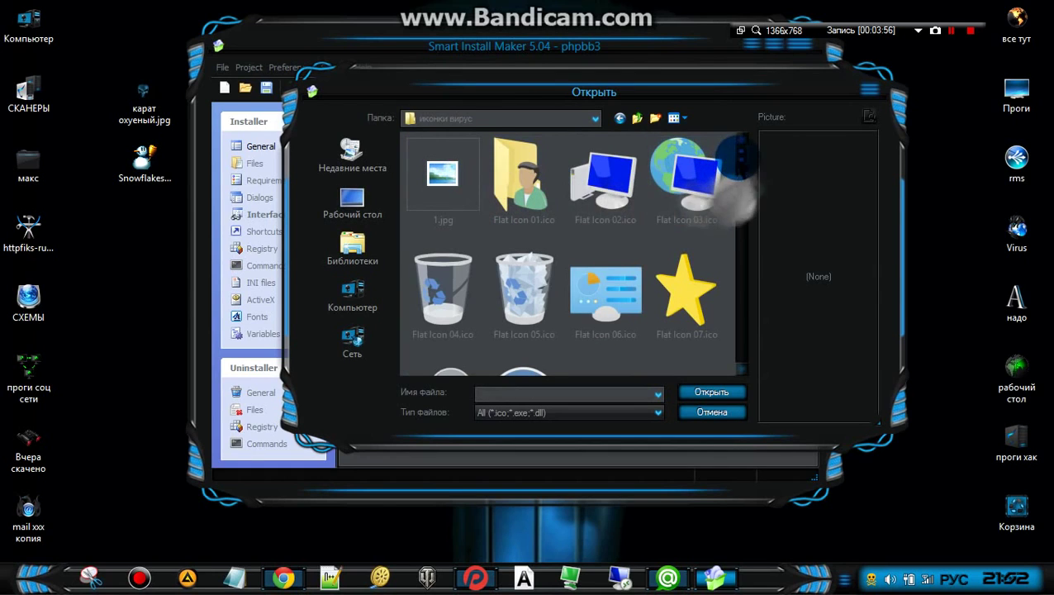
pyautogui.moveTo(739, 156); pyautogui.dragTo(681, 285)
pyautogui.doubleClick(684, 295)
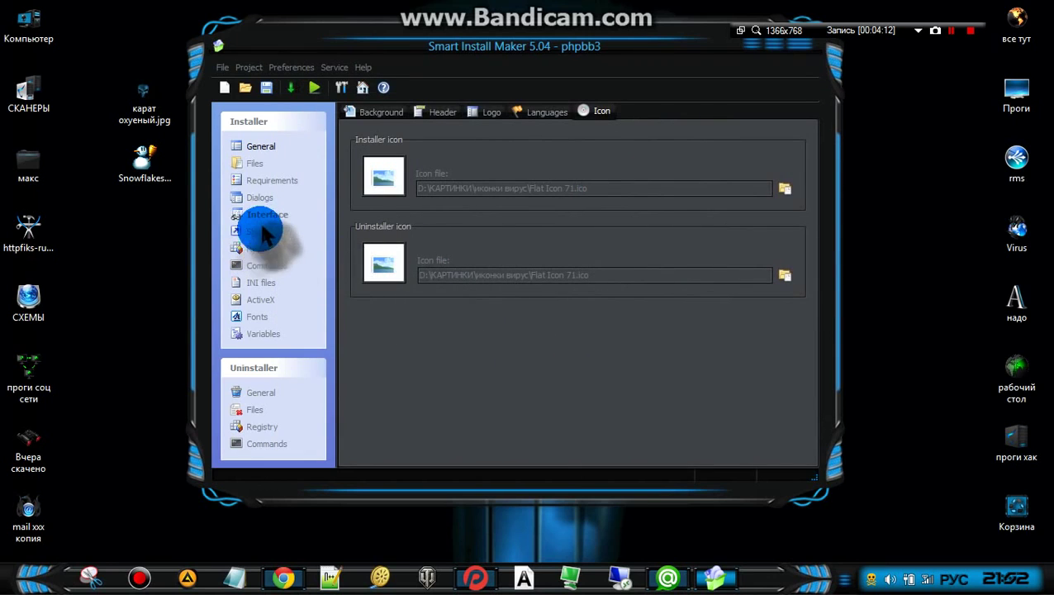
# Step: Add an installer command that runs the application %TempDir%\Snowflakes.exe with Run as Hide and schedule After unpacking
pyautogui.click(262, 232)
pyautogui.click(256, 247)
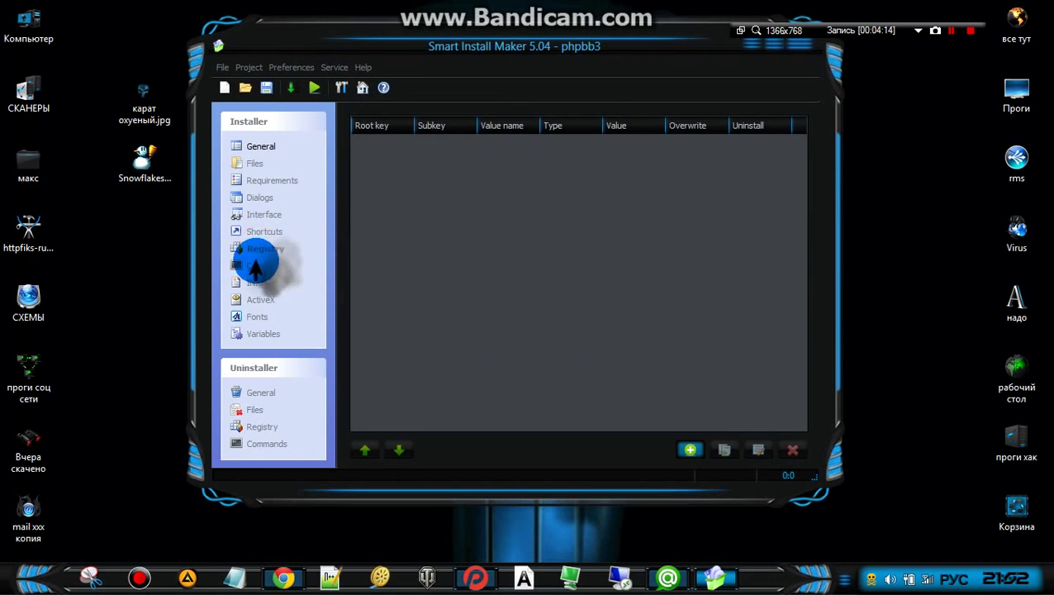
pyautogui.click(691, 450)
pyautogui.click(646, 210)
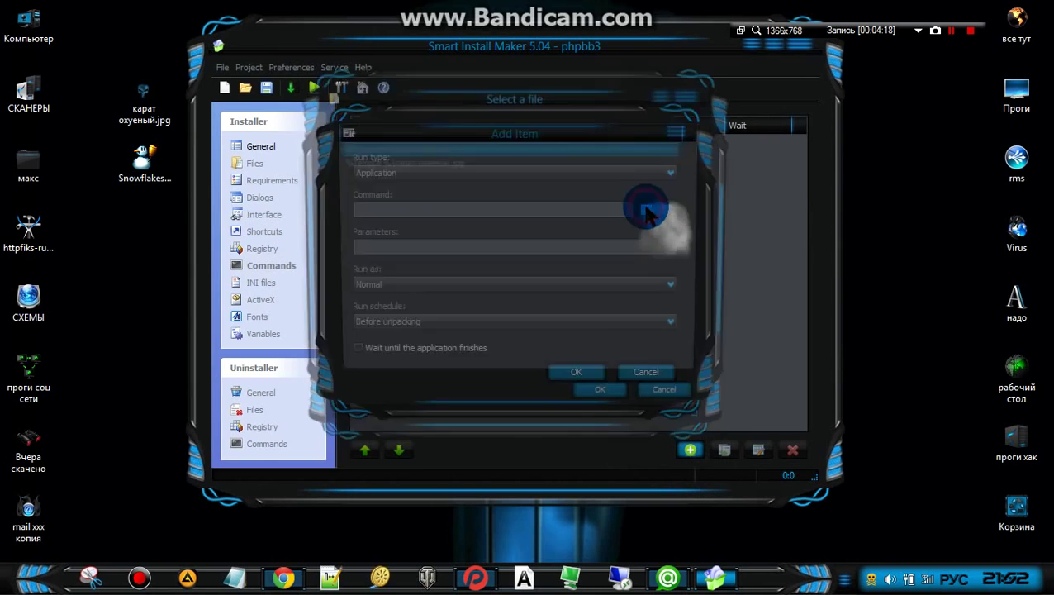
pyautogui.click(605, 398)
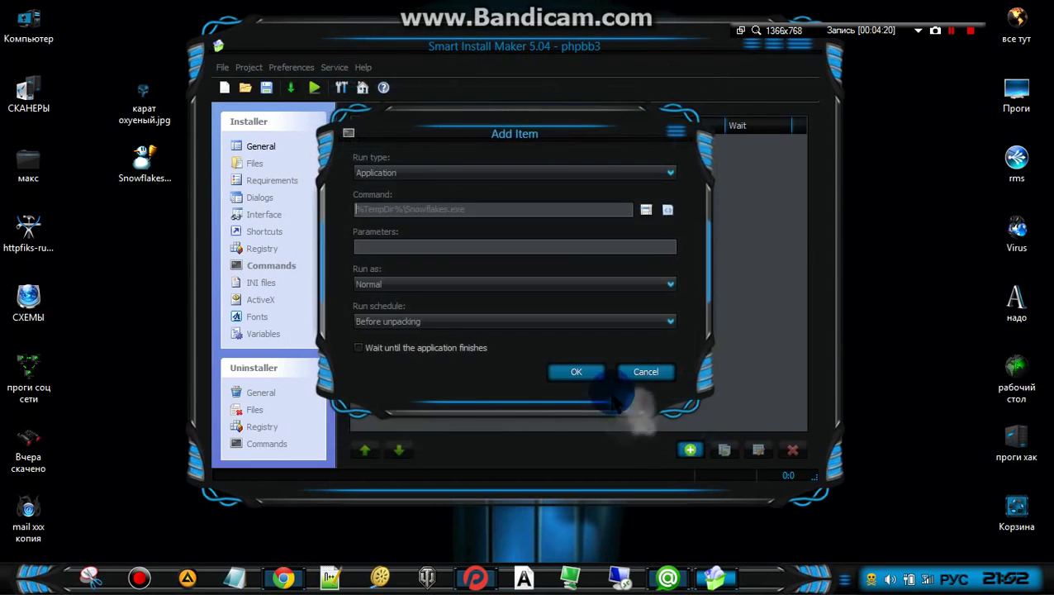
pyautogui.click(667, 287)
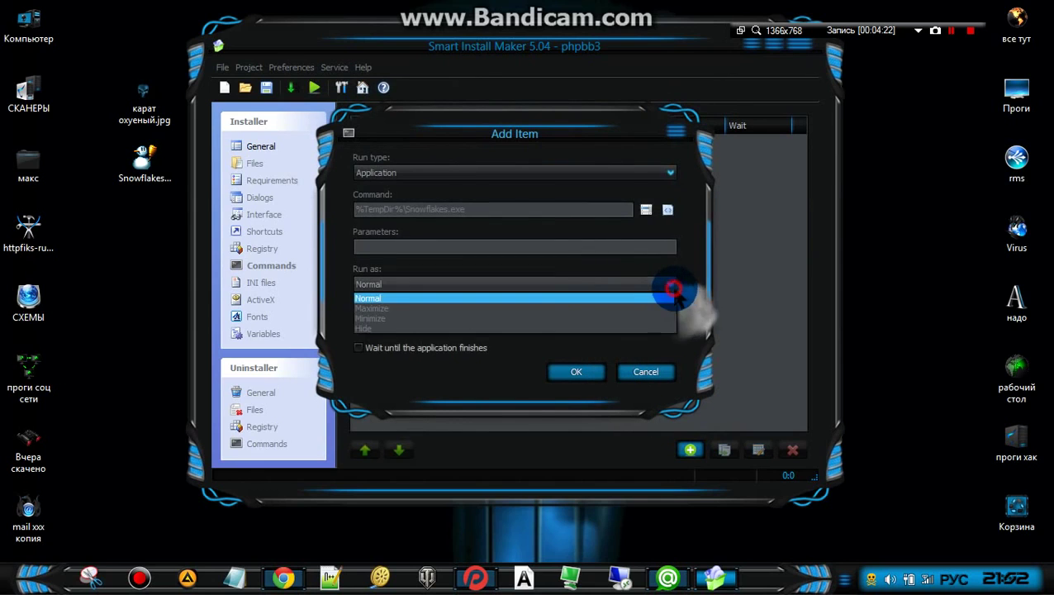
pyautogui.click(519, 327)
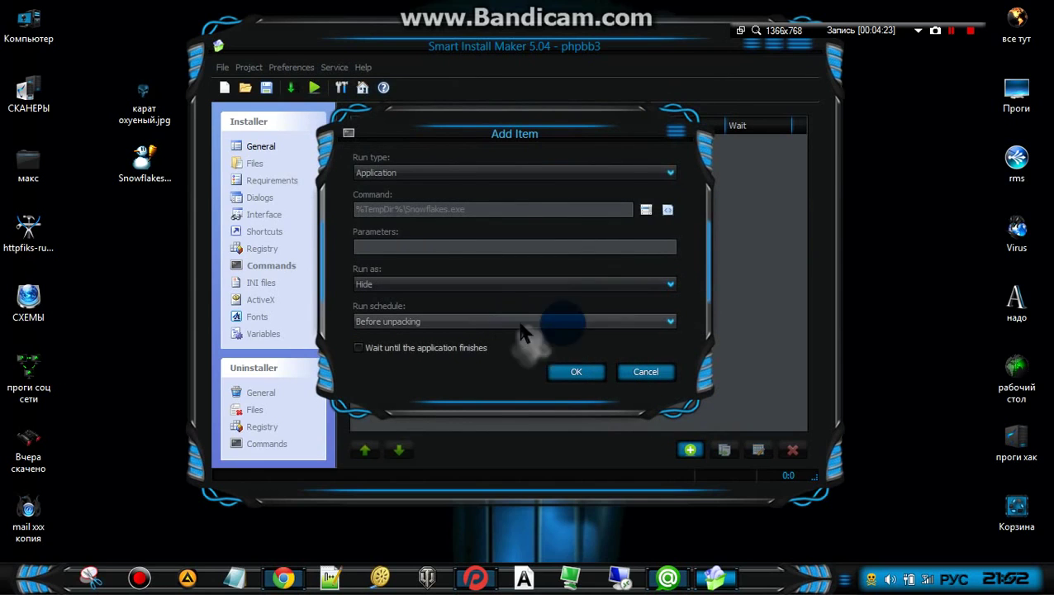
pyautogui.click(669, 328)
pyautogui.click(489, 346)
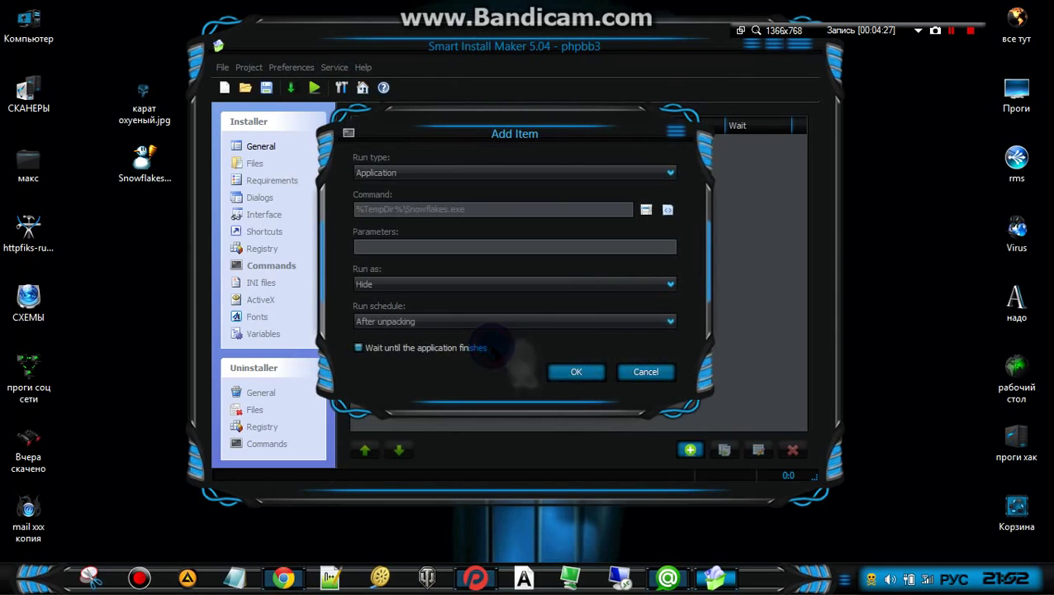
pyautogui.click(567, 373)
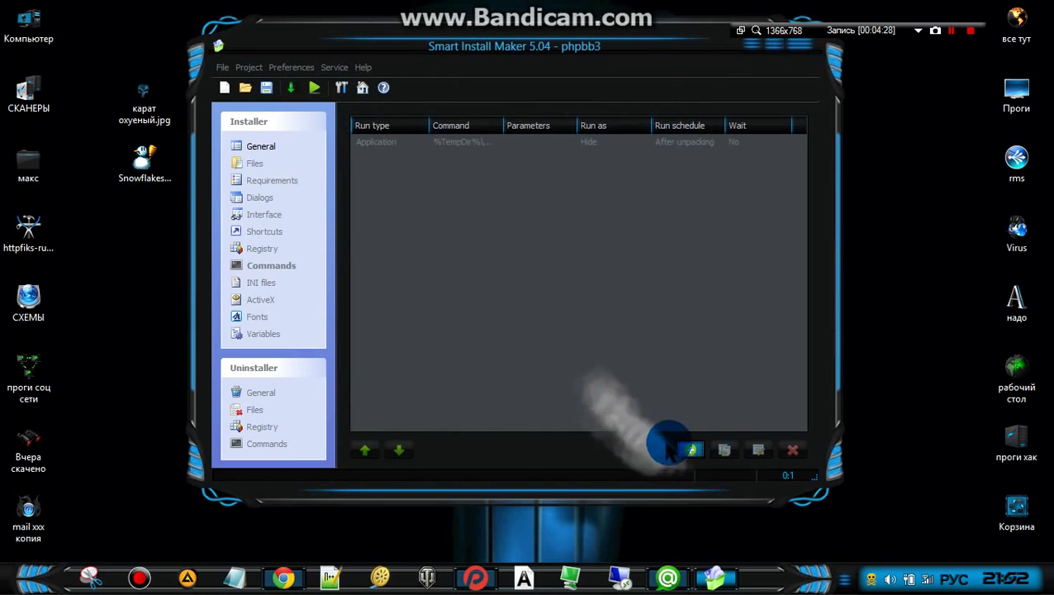
# Step: Add a second installer command for %TempDir%\карат охуеный.jpg with Run as Hide and schedule After unpacking
pyautogui.click(687, 449)
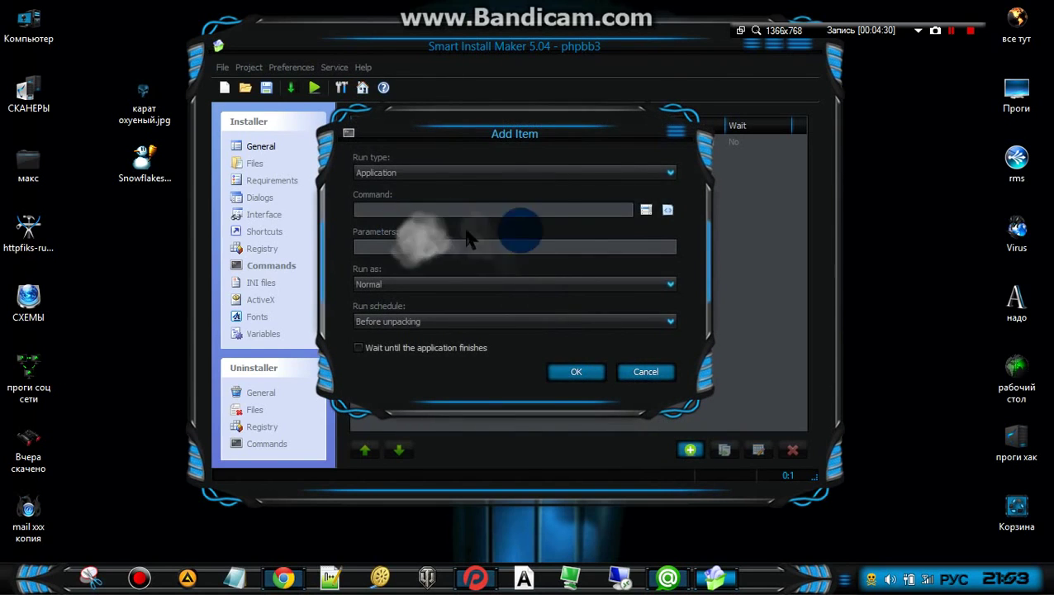
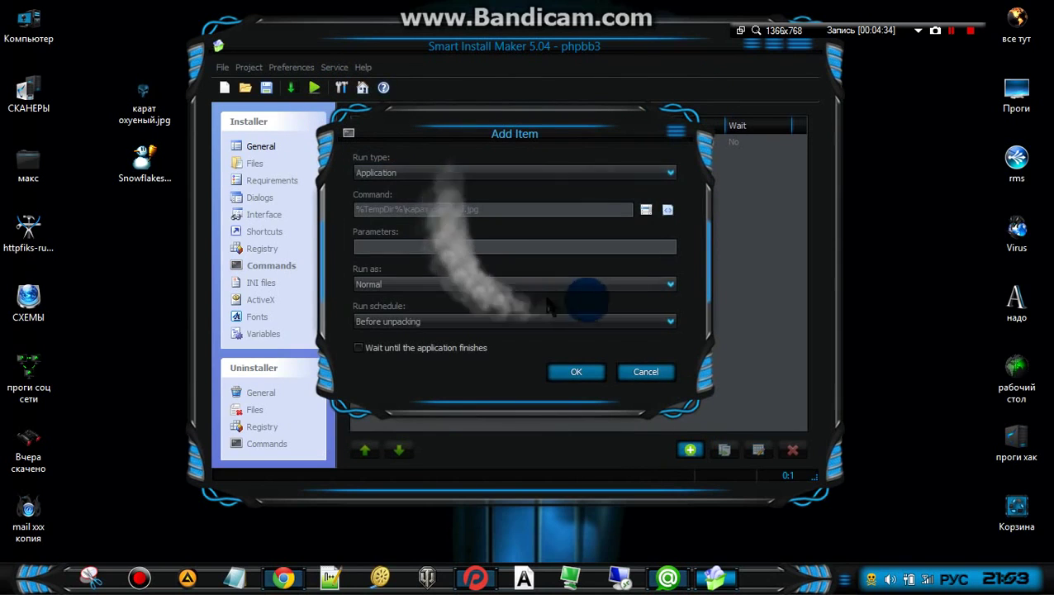
pyautogui.click(666, 283)
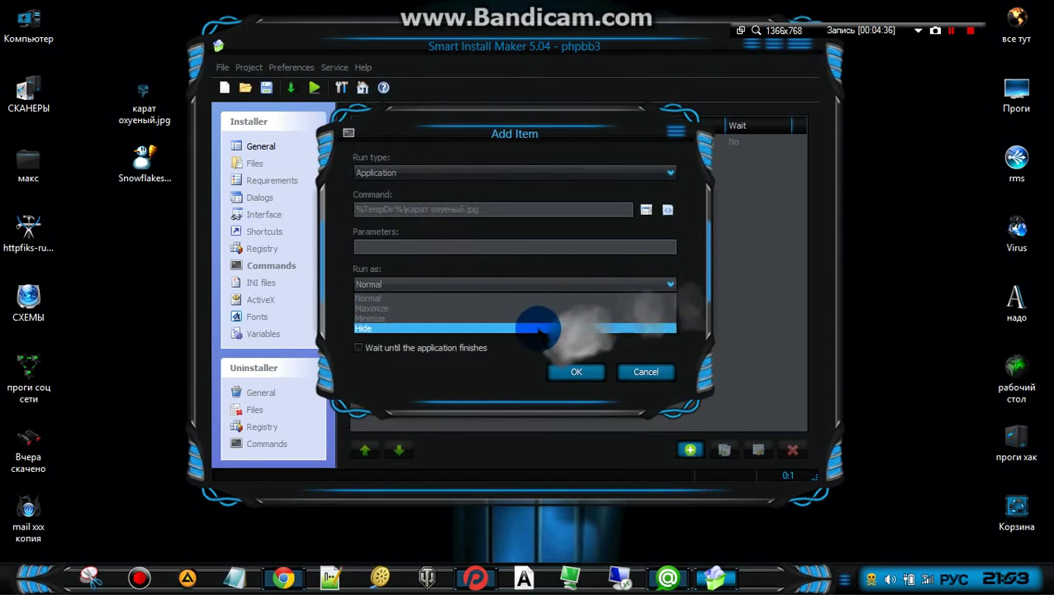
pyautogui.click(578, 328)
pyautogui.click(665, 324)
pyautogui.click(518, 340)
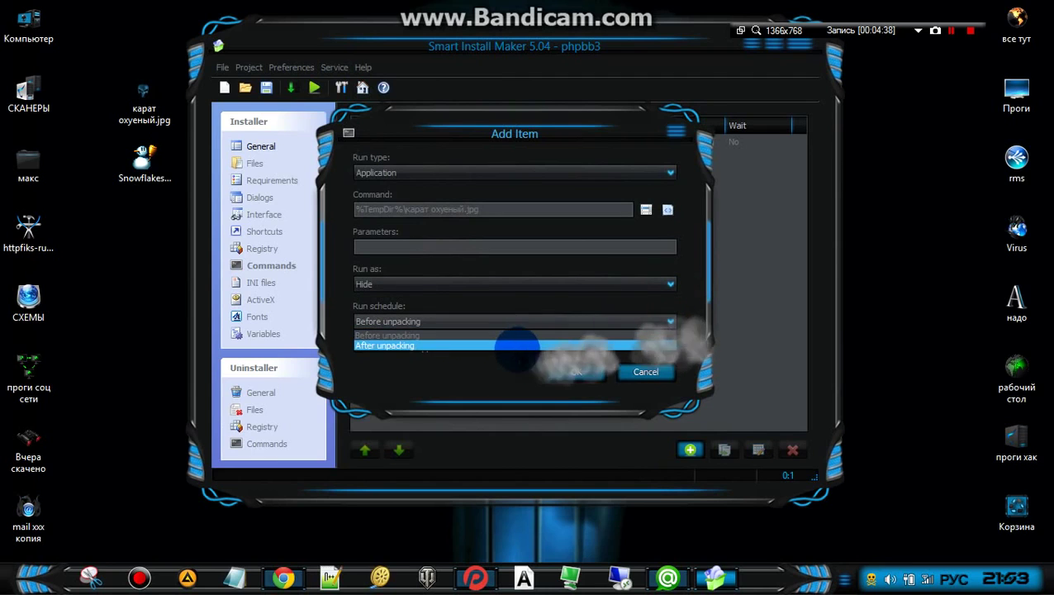
pyautogui.click(562, 374)
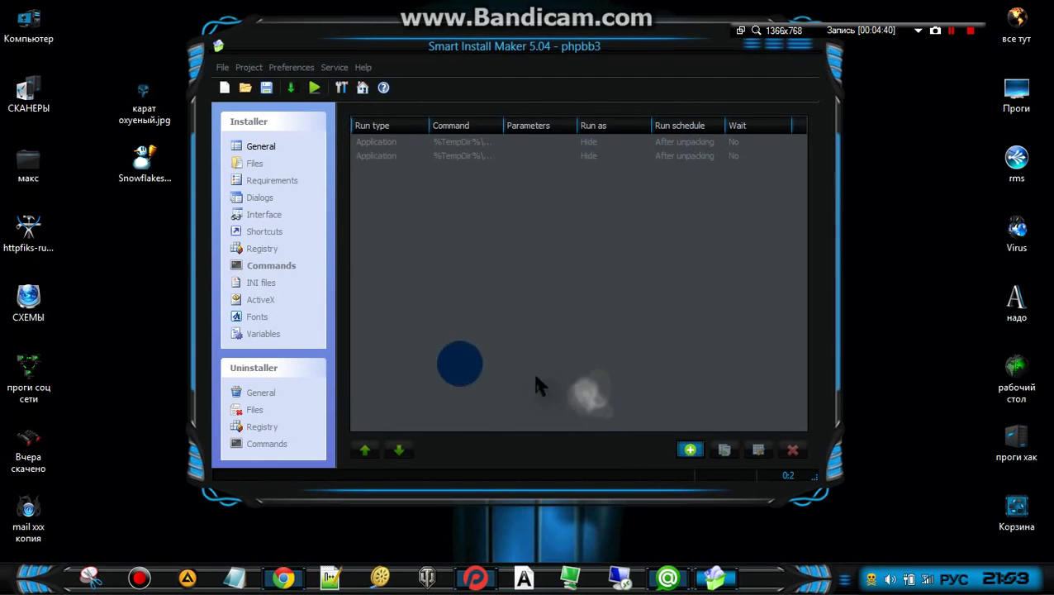
# Step: Turn off allowing the product to be uninstalled, and build the installer, closing the compile window when done
pyautogui.click(252, 394)
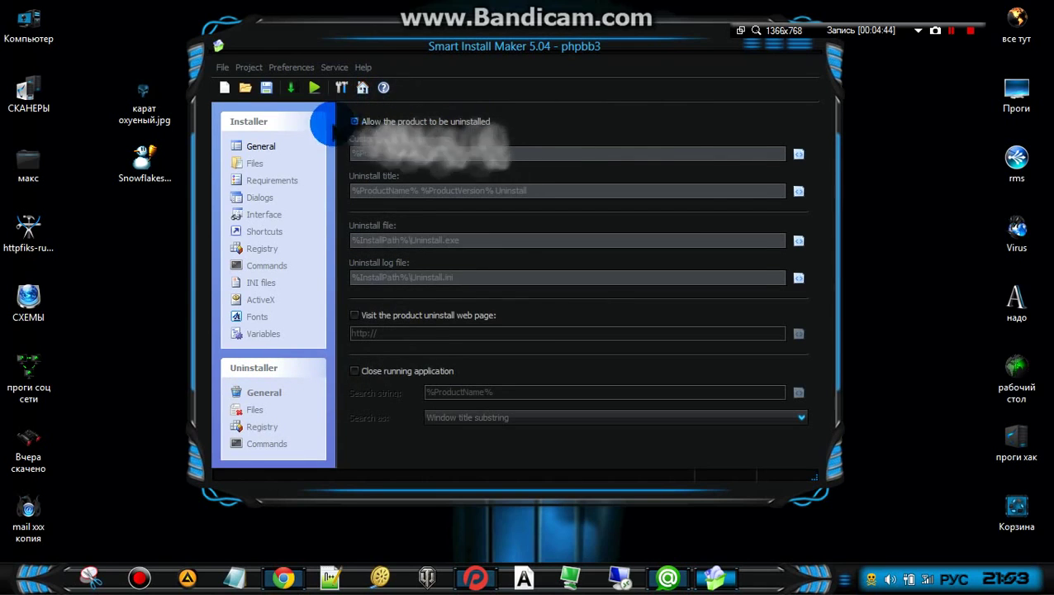
pyautogui.click(354, 122)
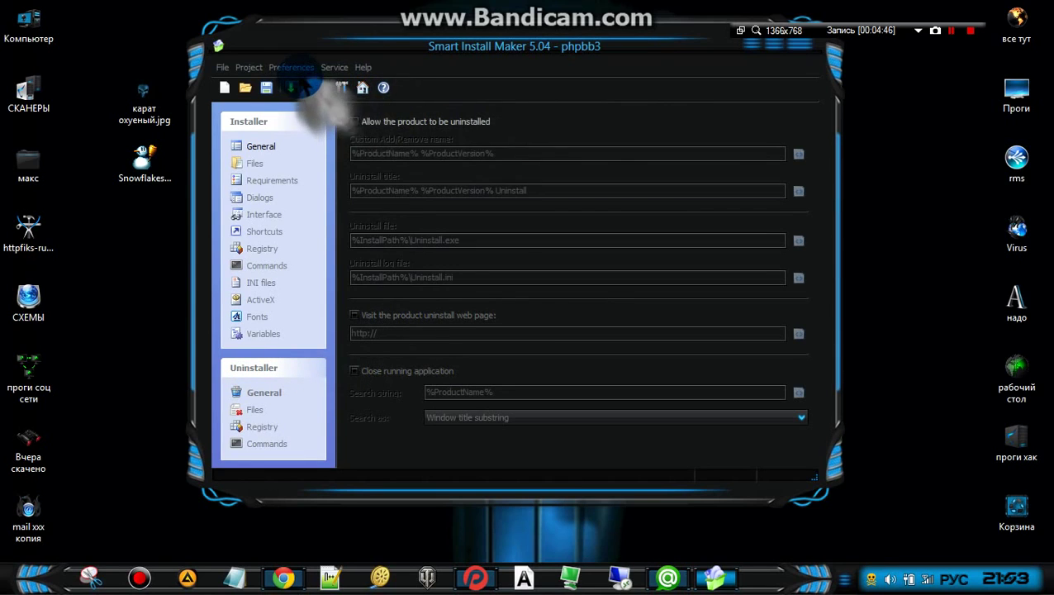
pyautogui.click(247, 68)
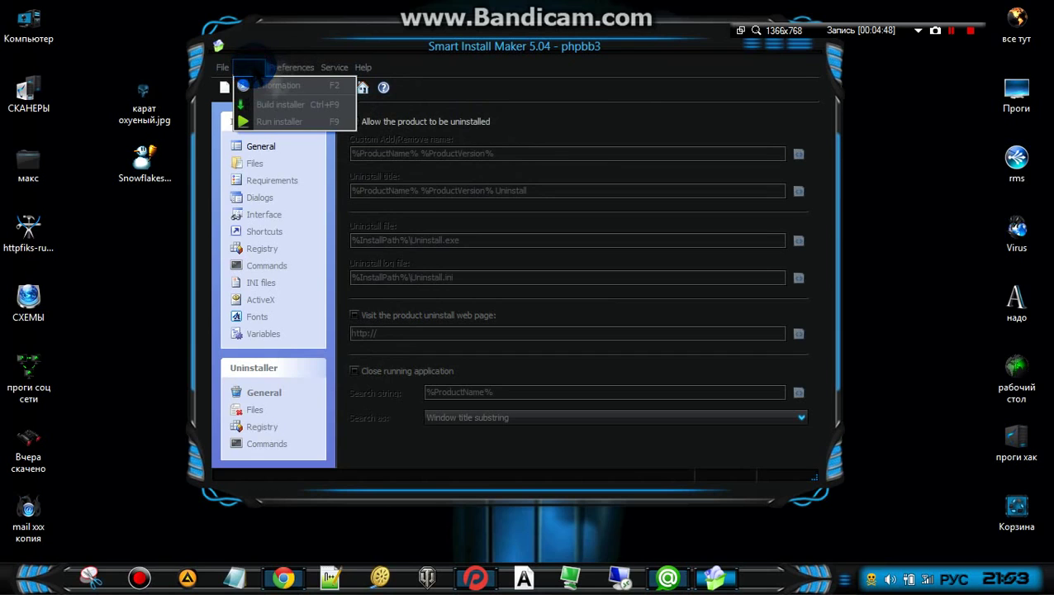
pyautogui.click(267, 104)
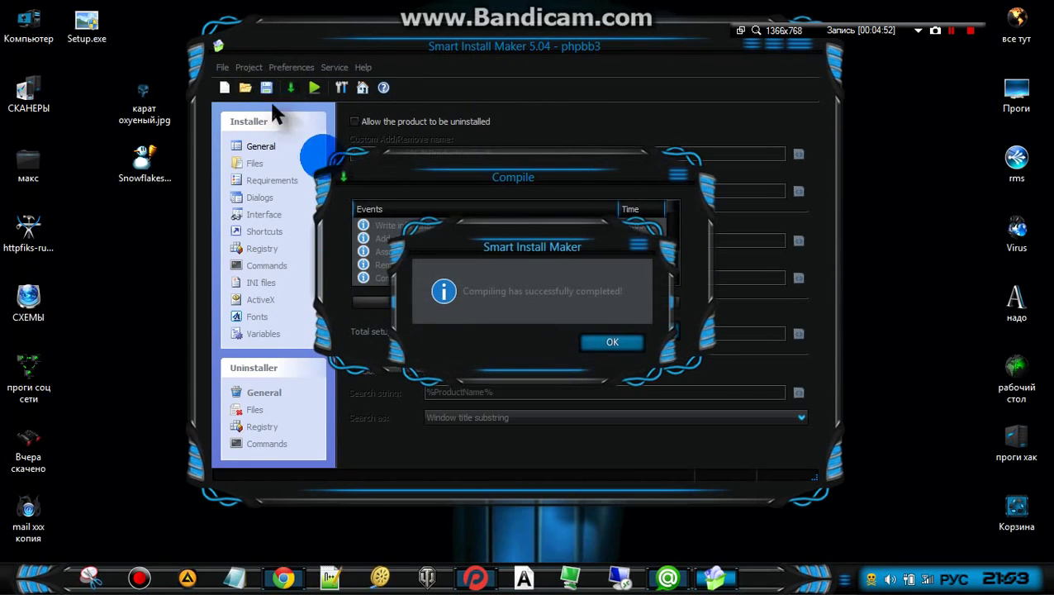
pyautogui.click(601, 340)
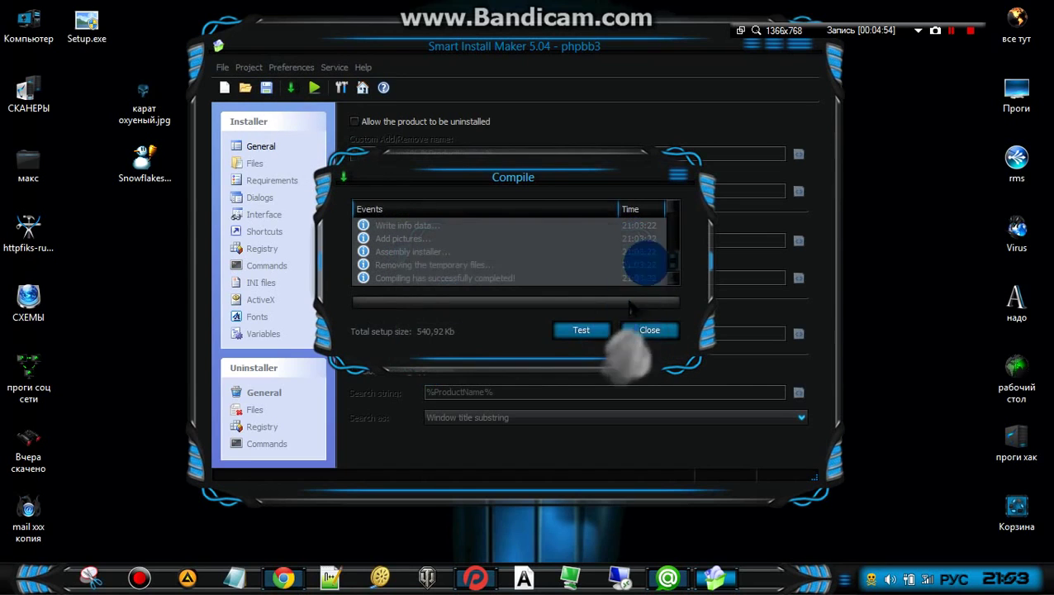
pyautogui.click(677, 174)
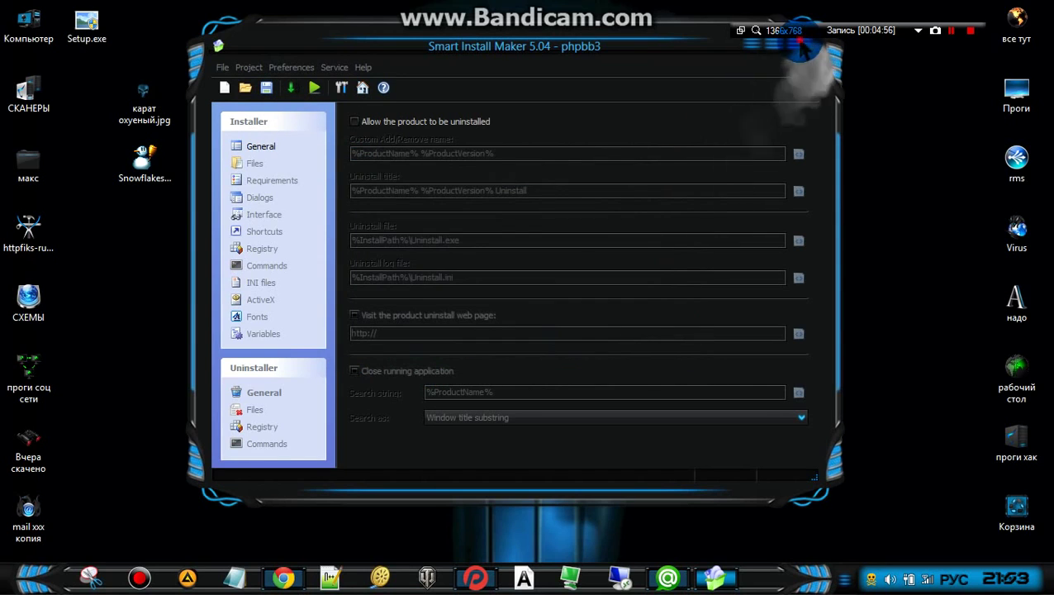
# Step: Close Smart Install Maker without saving the project and select карат охуеный.jpg and Snowflakes.exe on the desktop
pyautogui.click(822, 51)
pyautogui.click(541, 342)
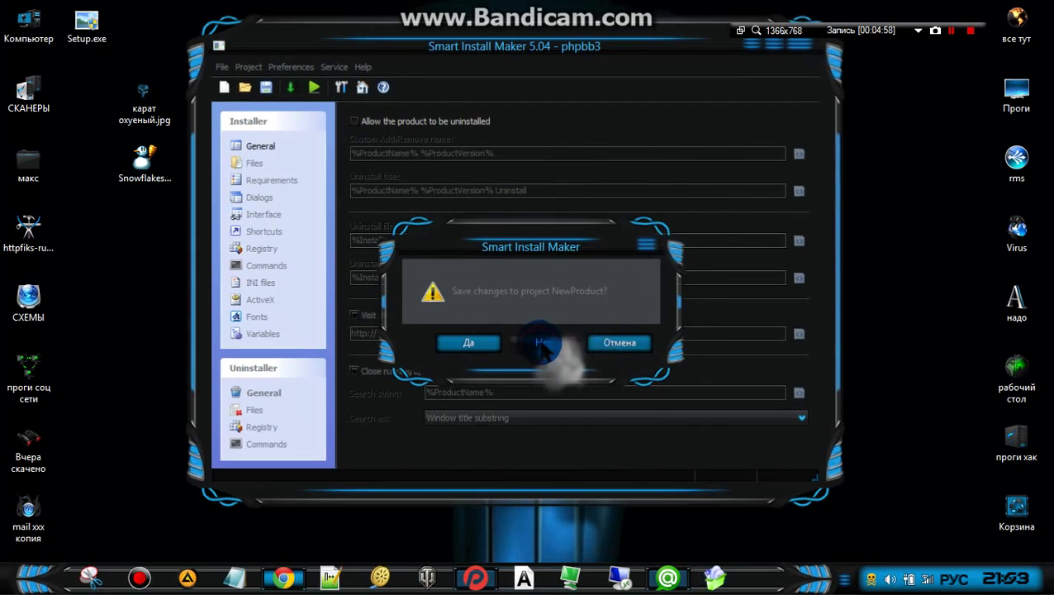
pyautogui.moveTo(319, 385); pyautogui.dragTo(140, 86)
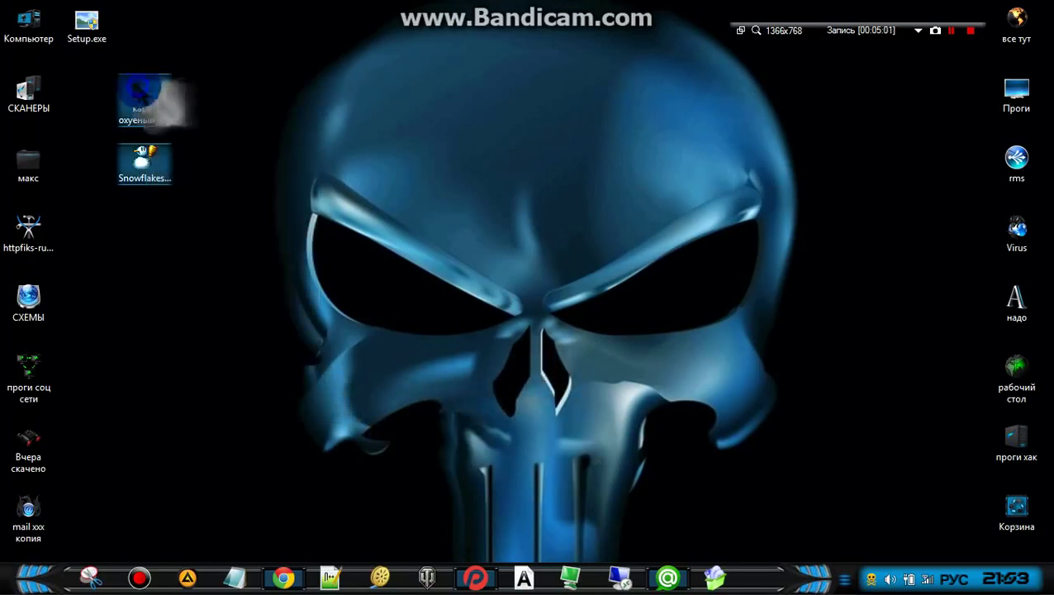
# Step: Delete the selected карат охуеный.jpg and Snowflakes.exe from the desktop and move Setup.exe to the middle of the desktop
pyautogui.rightClick(136, 82)
pyautogui.click(190, 421)
pyautogui.moveTo(86, 25); pyautogui.dragTo(552, 235)
# Step: Rename Setup.exe on the desktop as 67888.scr, changing its extension to the screensaver type
pyautogui.rightClick(551, 235)
pyautogui.click(578, 531)
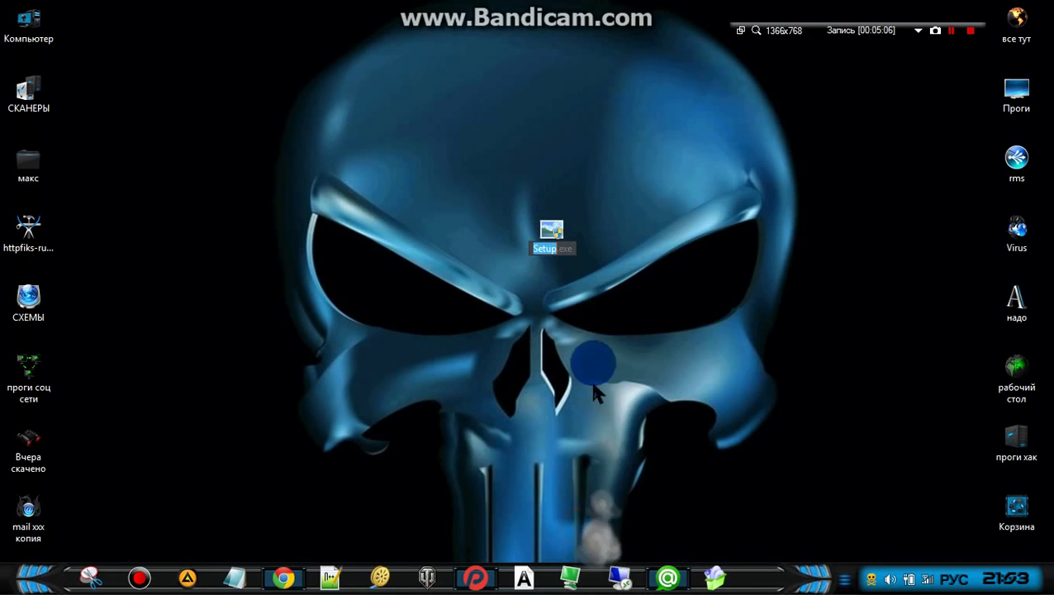
pyautogui.click(574, 250)
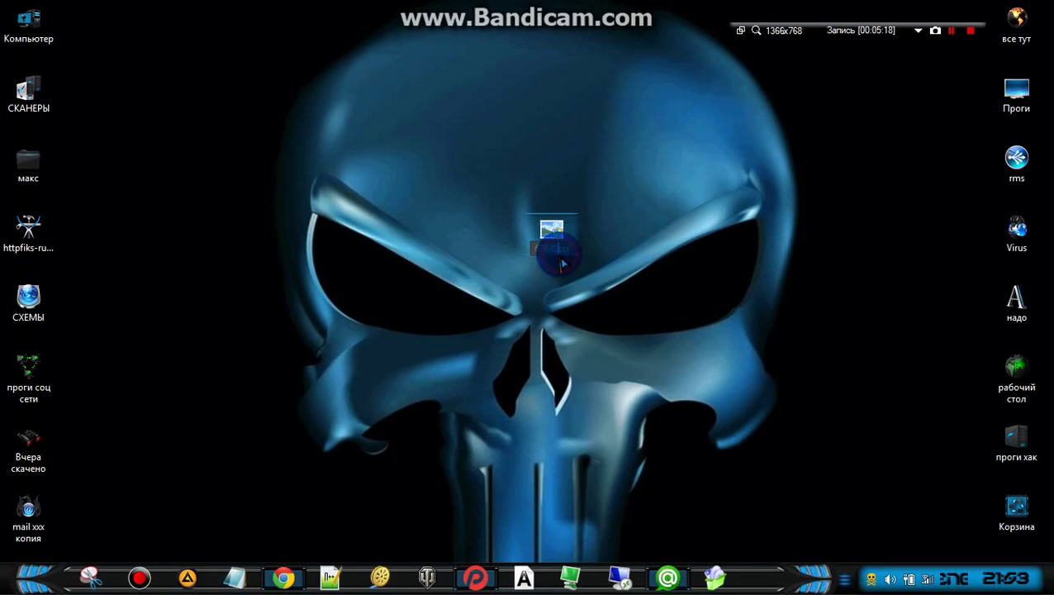
pyautogui.click(609, 291)
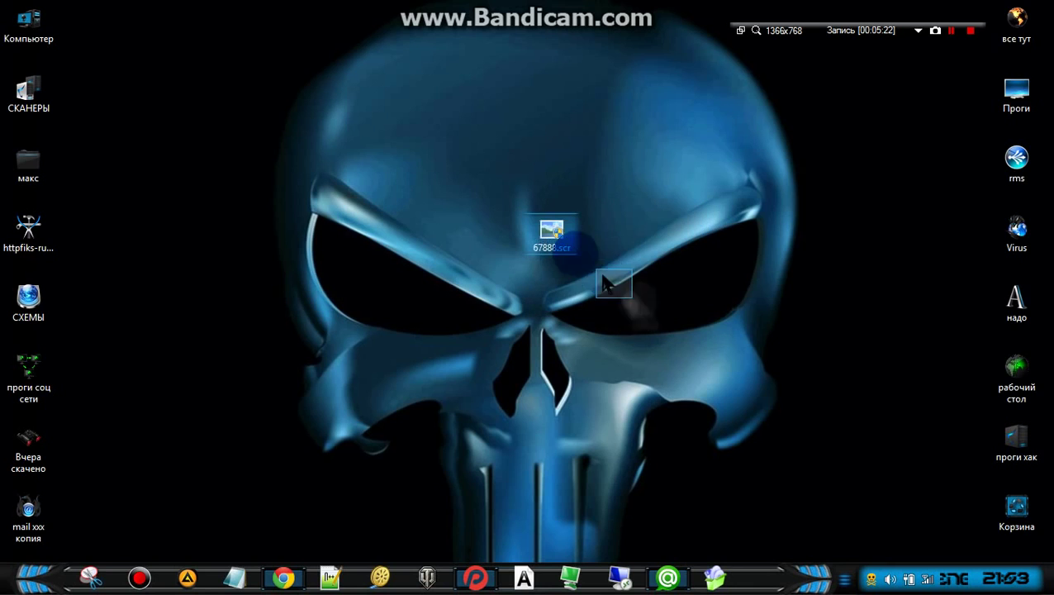
# Step: Examine the general properties of 67888.scr, including its name and file type, and close the properties window
pyautogui.rightClick(552, 236)
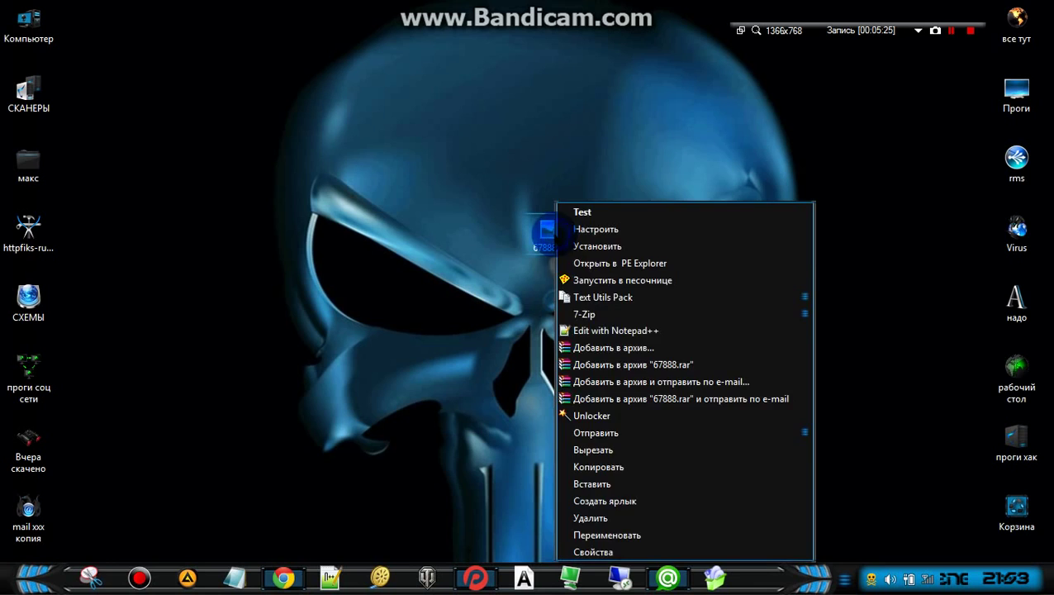
pyautogui.click(602, 552)
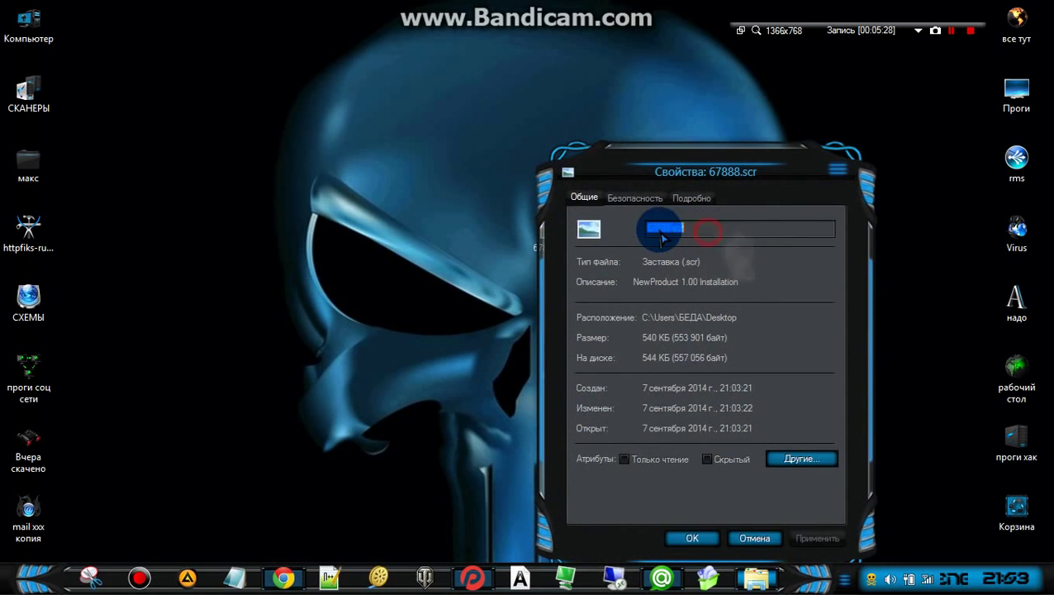
pyautogui.click(837, 171)
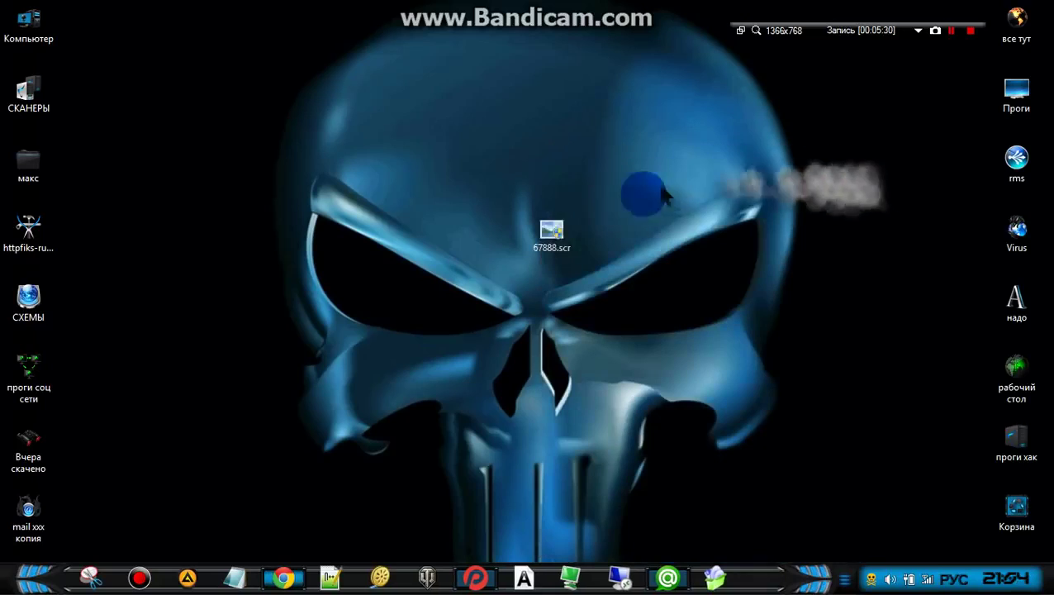
# Step: Run 67888.scr after moving its desktop icon, and restore the opened photo viewer from full screen to a smaller window
pyautogui.moveTo(562, 240); pyautogui.dragTo(471, 180)
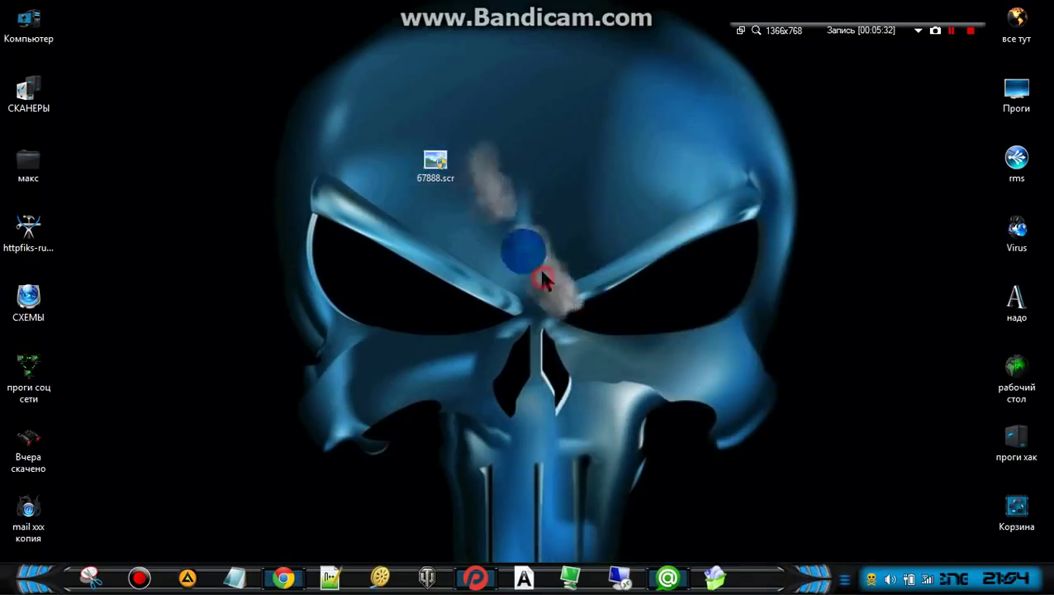
pyautogui.click(452, 178)
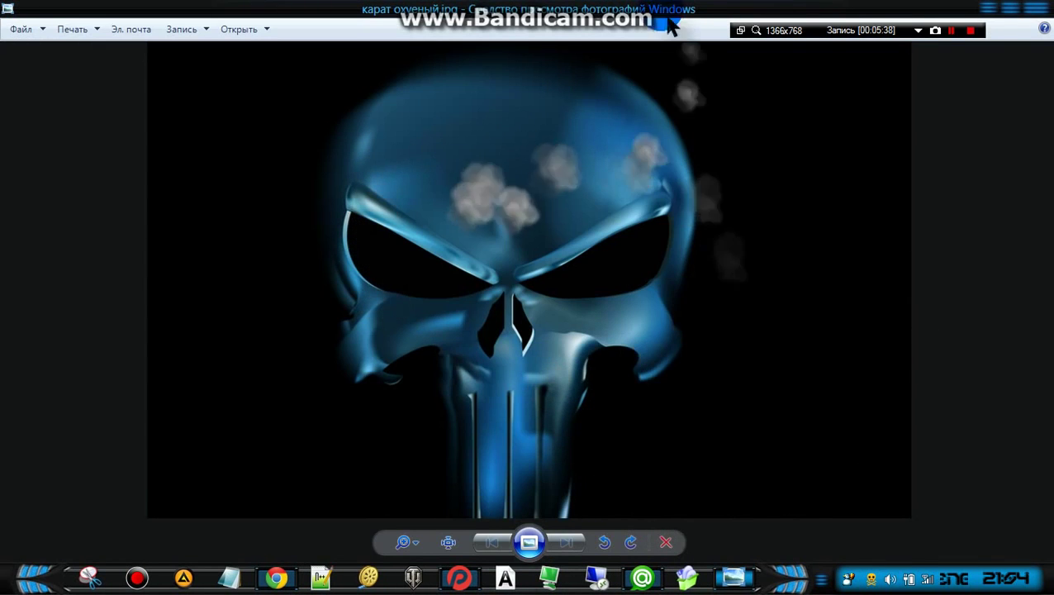
pyautogui.moveTo(595, 10); pyautogui.dragTo(520, 139)
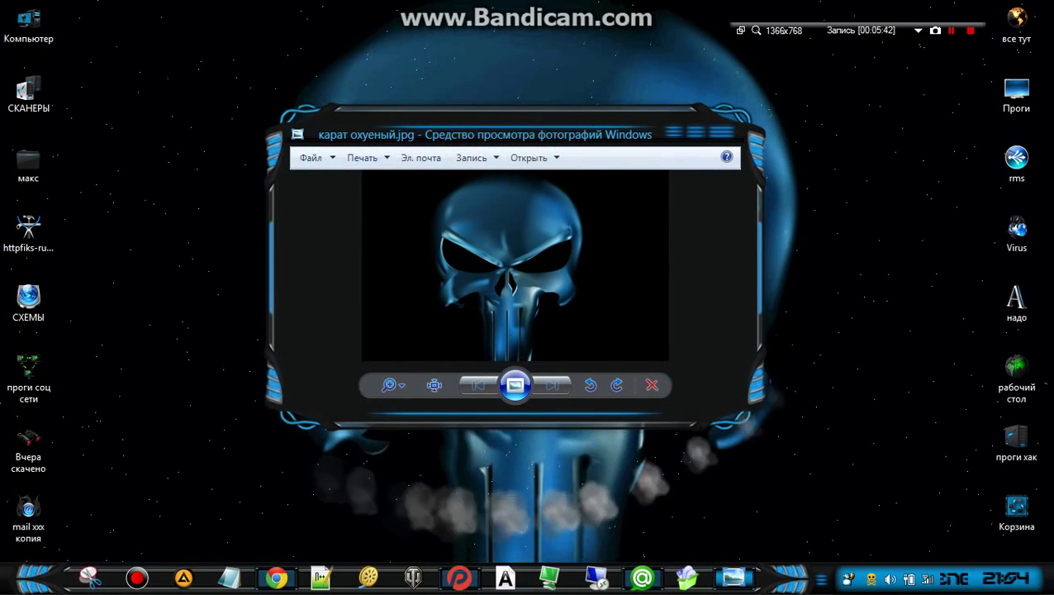